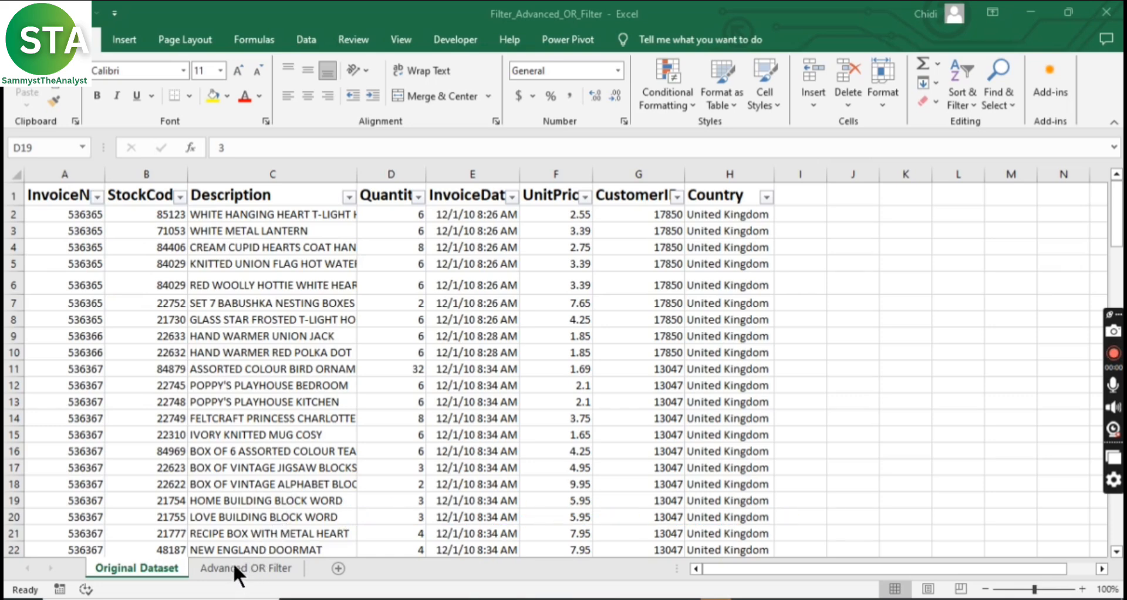
Switch to the Advanced OR Filter sheet and turn on filtering for its dataset
click(235, 566)
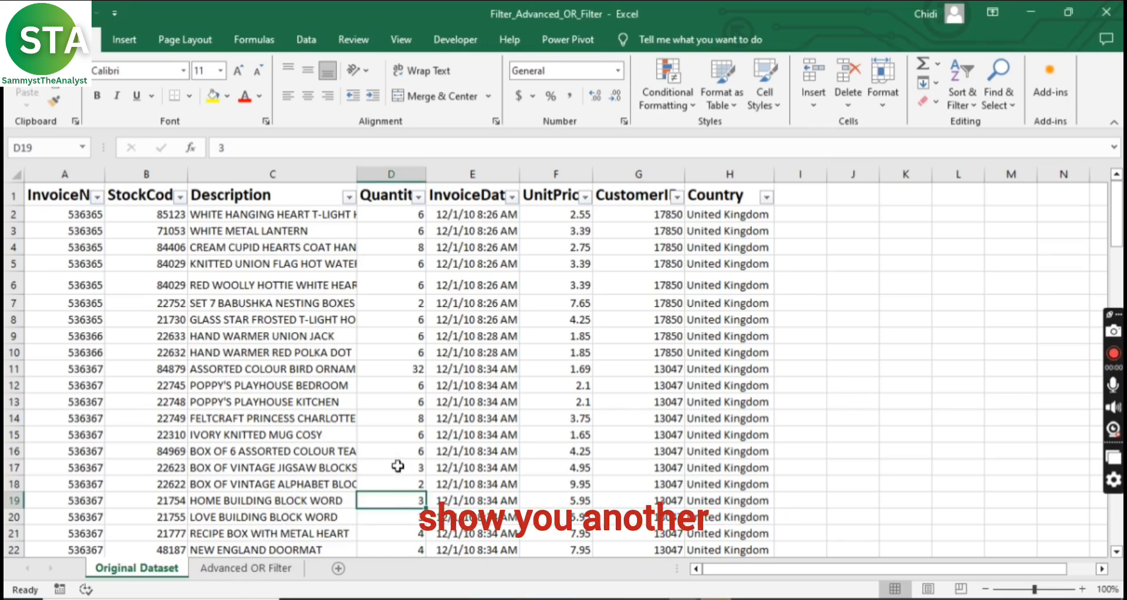
click(221, 567)
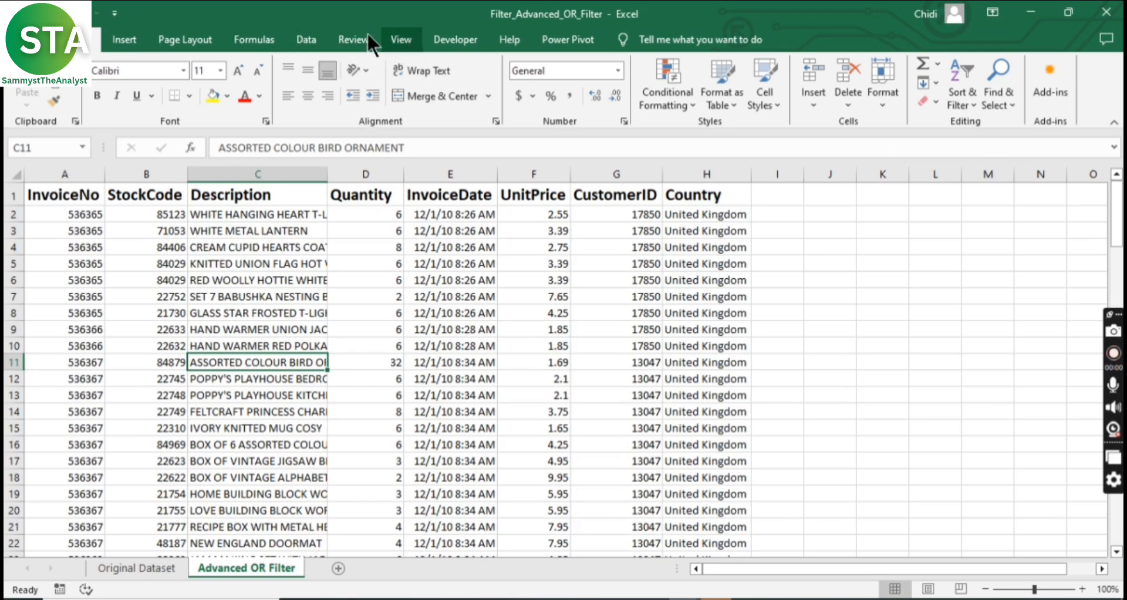
click(311, 40)
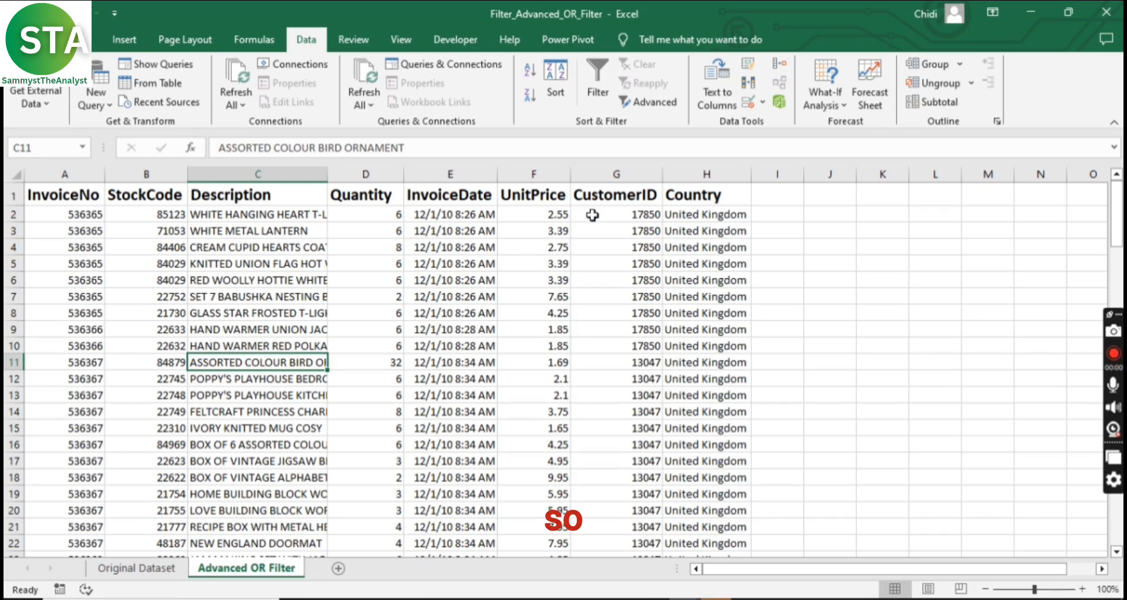
click(597, 94)
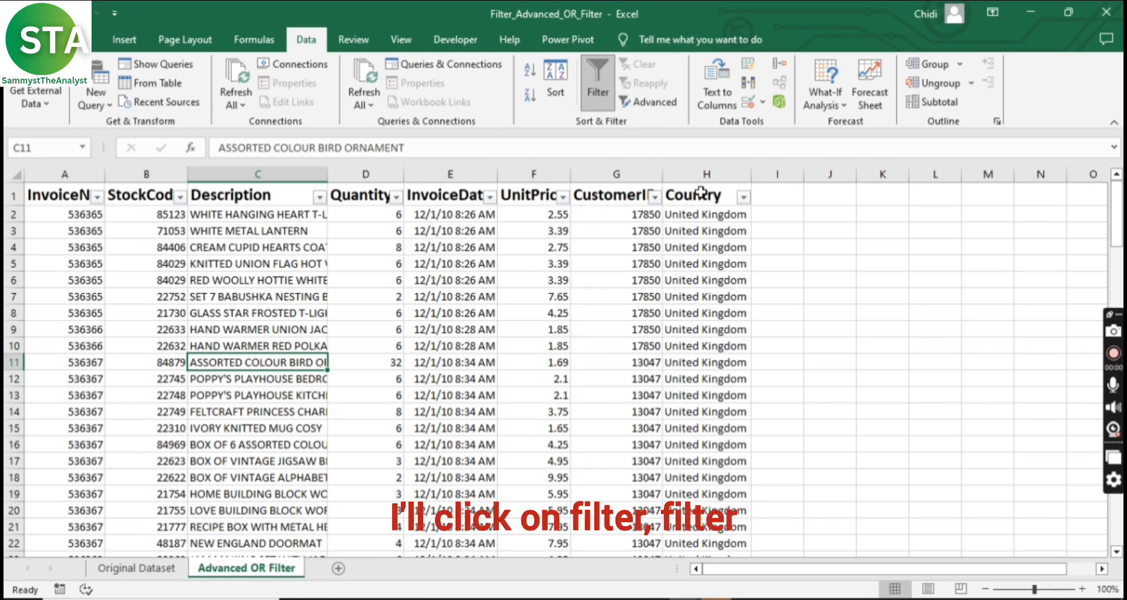
Filter the Country column to show only United Kingdom
click(743, 198)
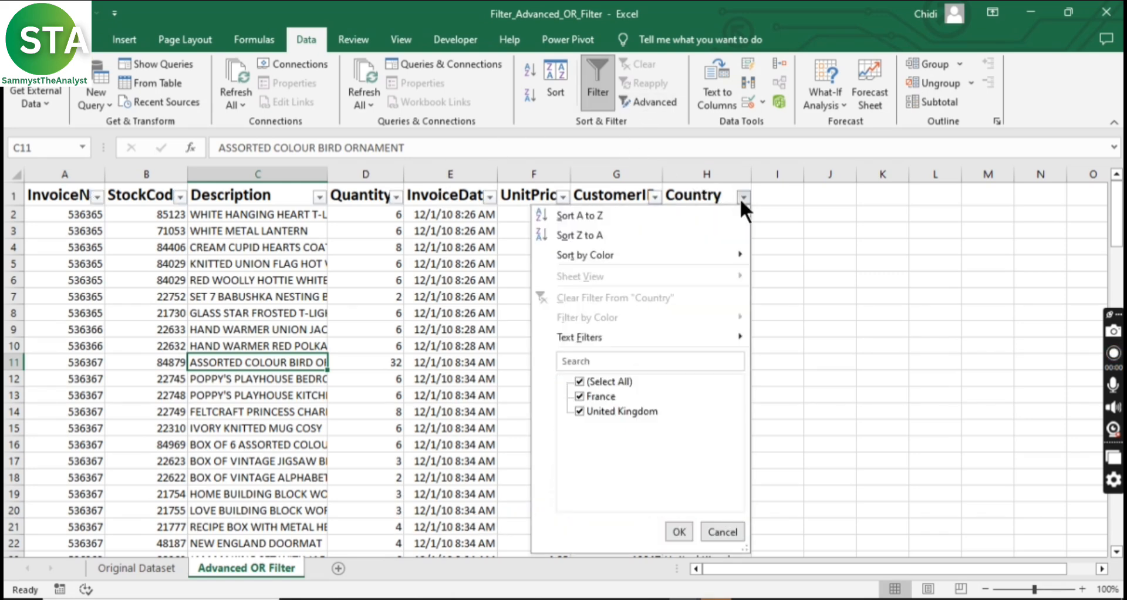
click(579, 382)
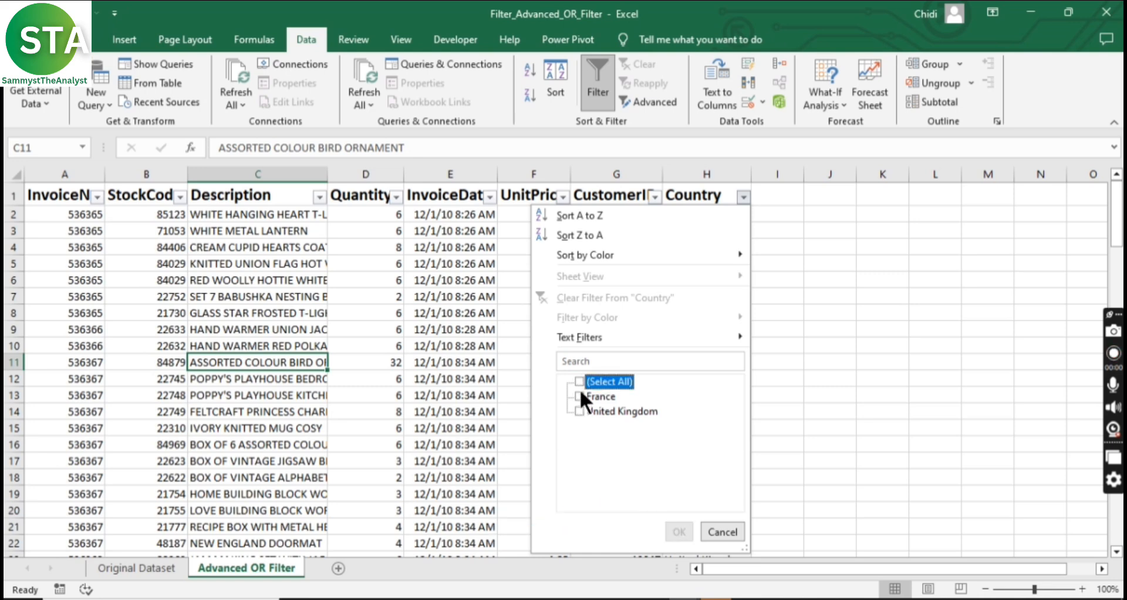
click(579, 412)
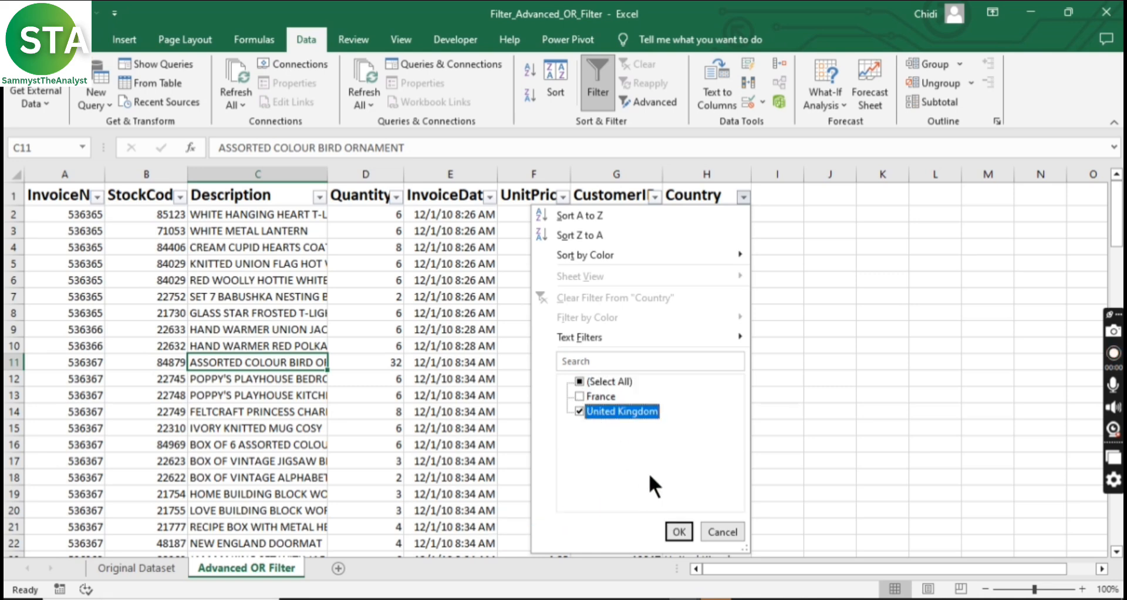
click(680, 532)
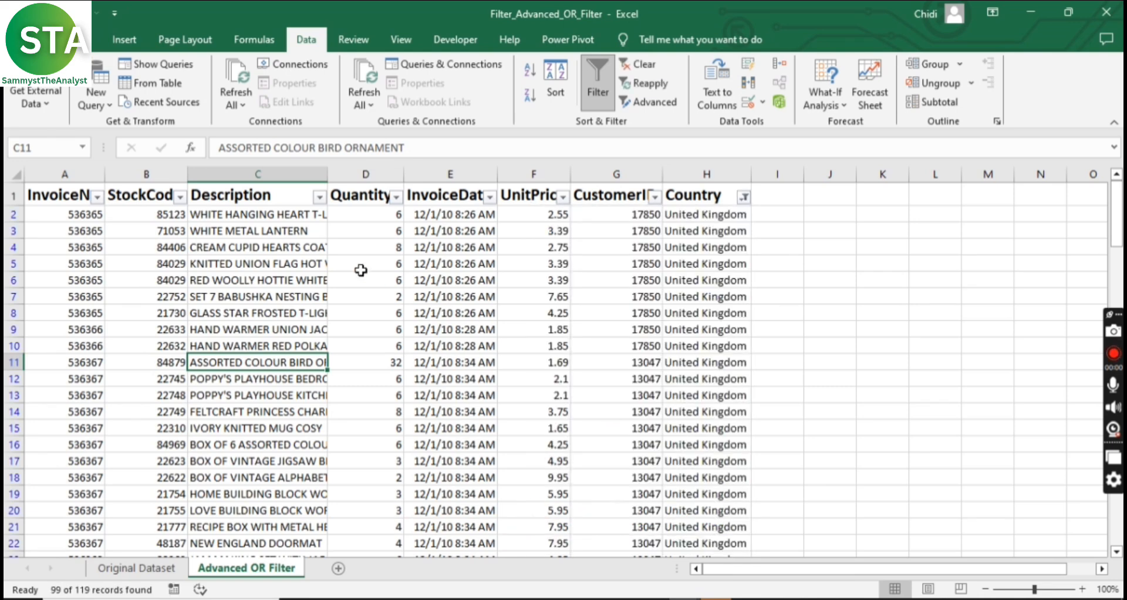
Search the Description column's filter values for "white"
click(320, 198)
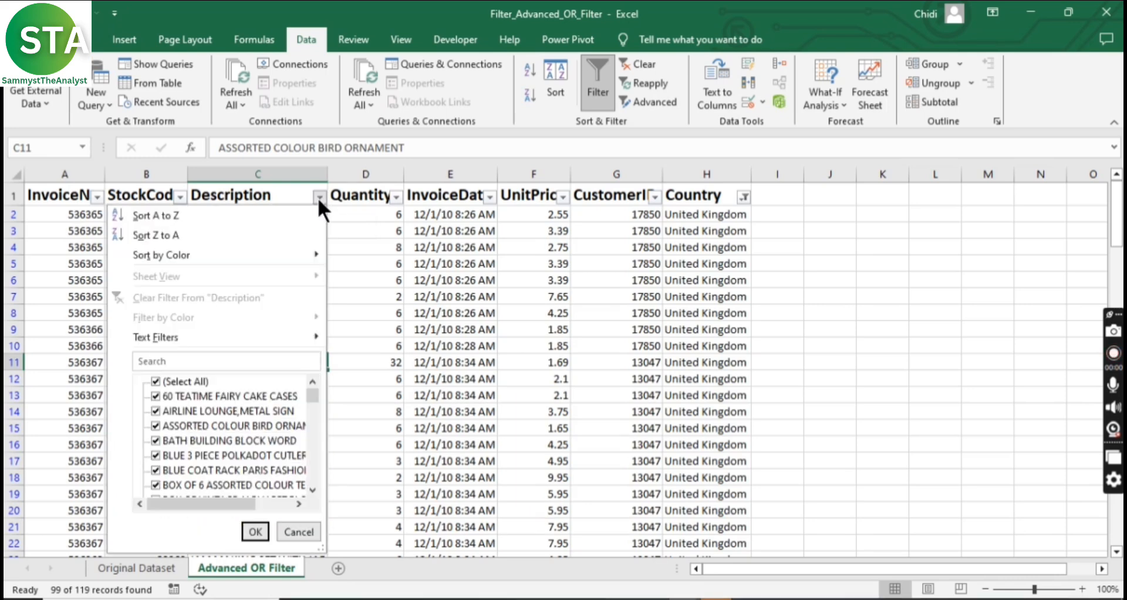
click(209, 360)
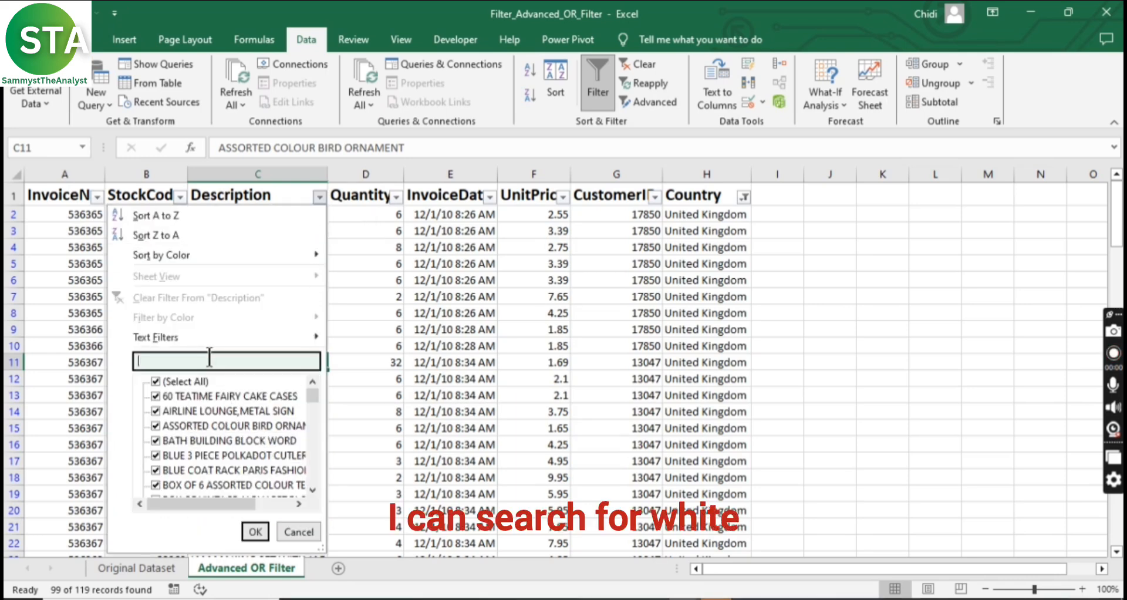
text(w)
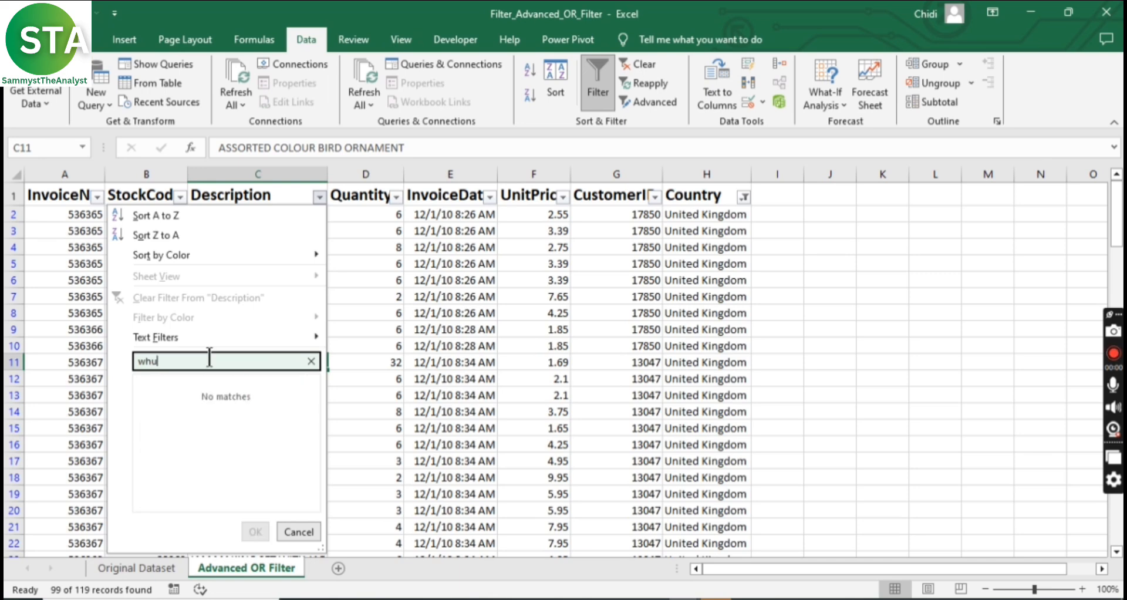
text(hite)
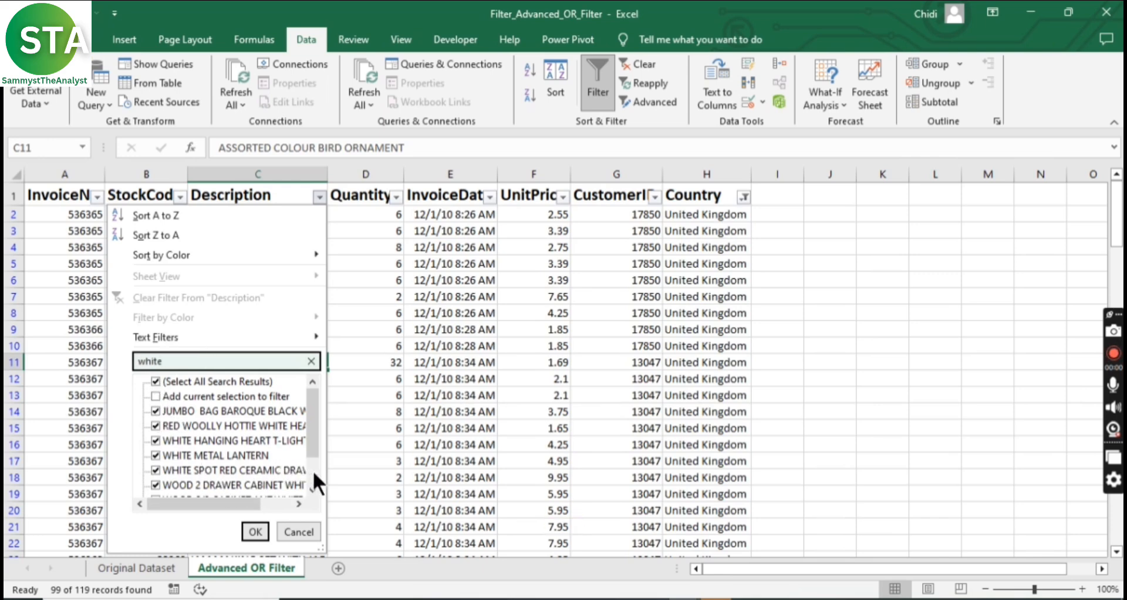
Exclude the wood, wooden, red woolly and jumbo bag matches and apply the Description filter to the items beginning with WHITE
scroll(313, 474, down, 1)
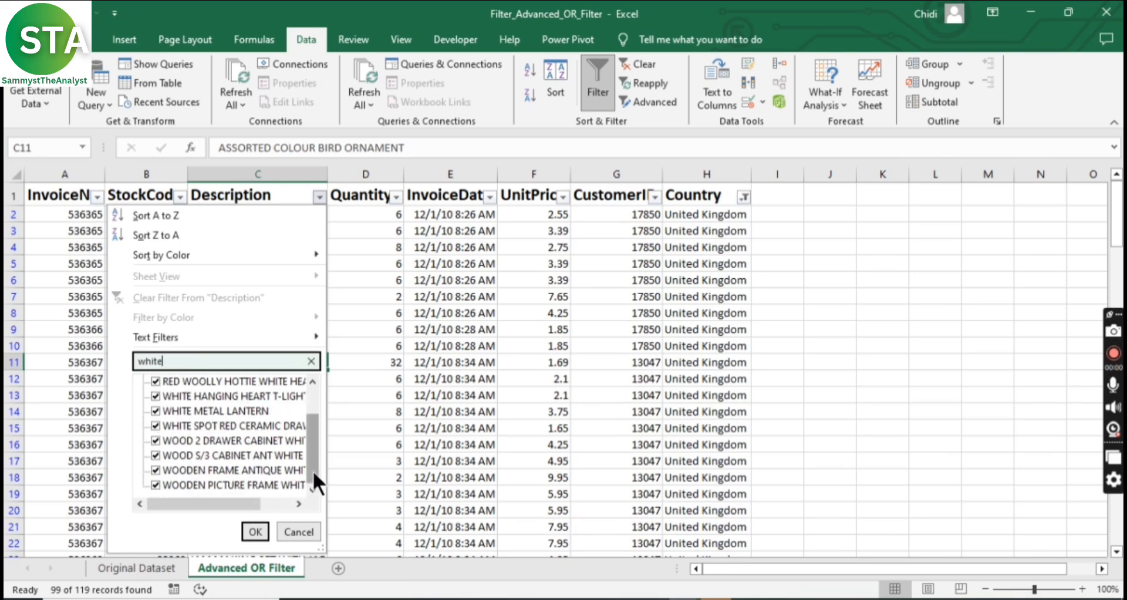
click(154, 440)
click(155, 455)
click(156, 470)
click(156, 481)
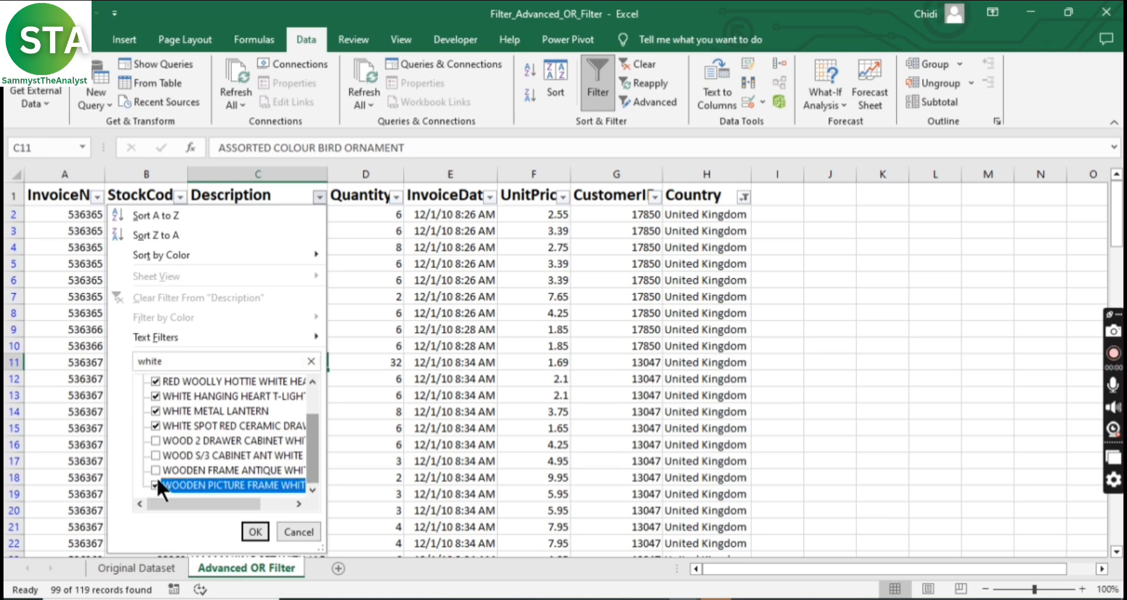
scroll(159, 458, up, 1)
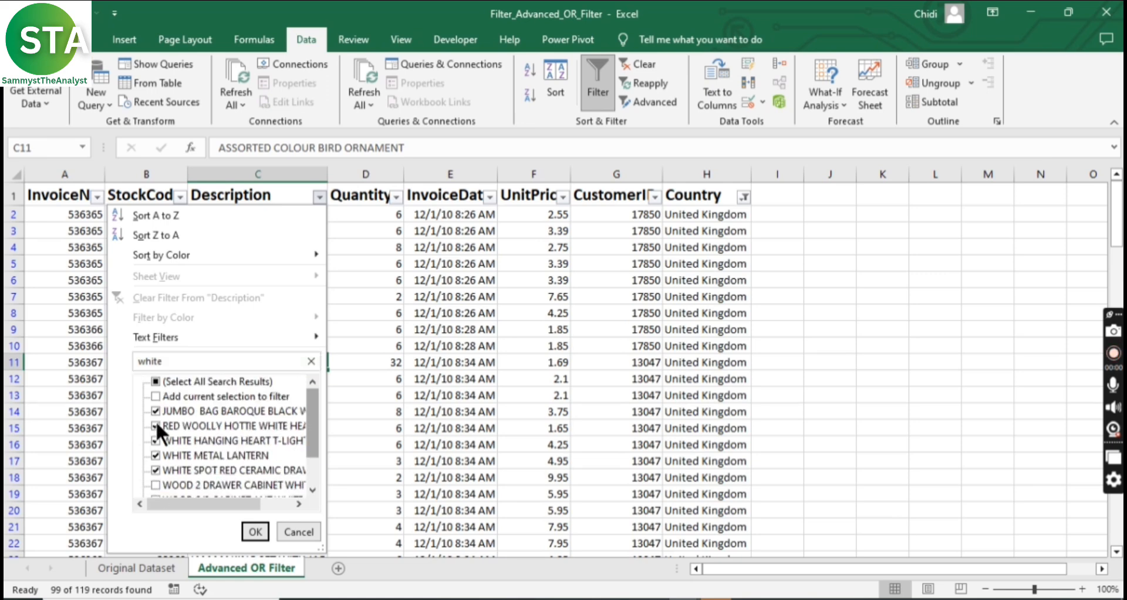
click(156, 424)
click(154, 410)
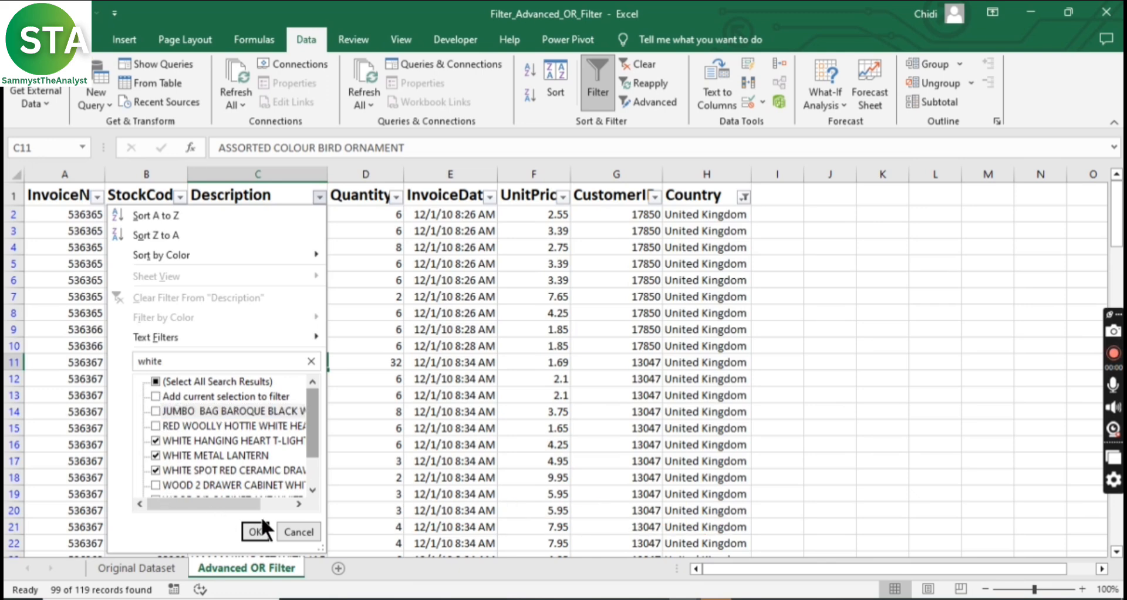
click(255, 531)
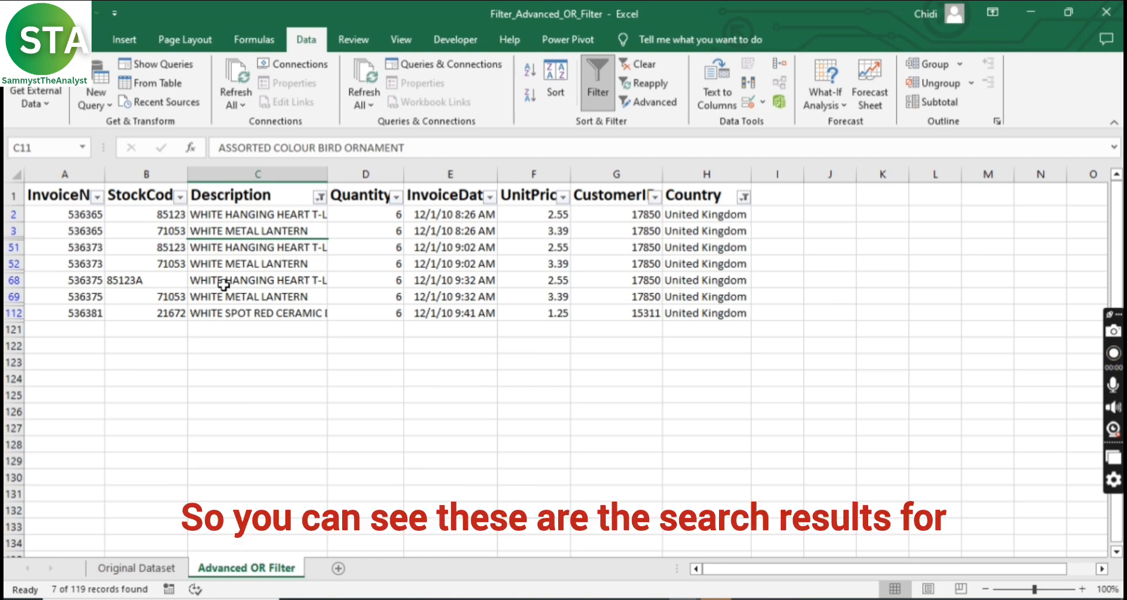
Undo the Description filter and turn off filtering on the dataset
click(241, 296)
click(255, 250)
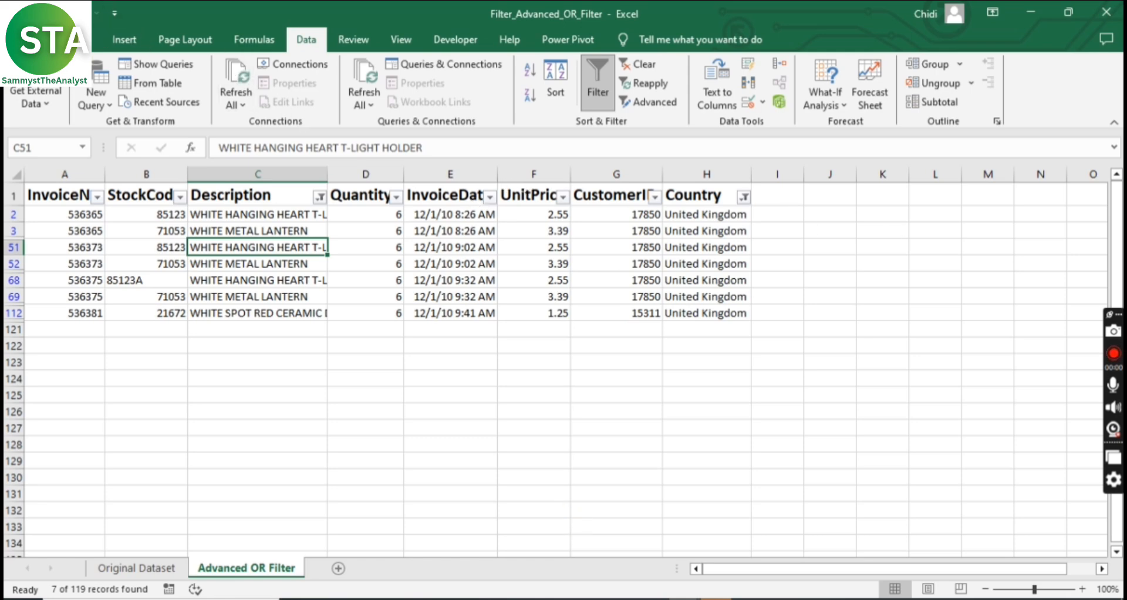
click(54, 14)
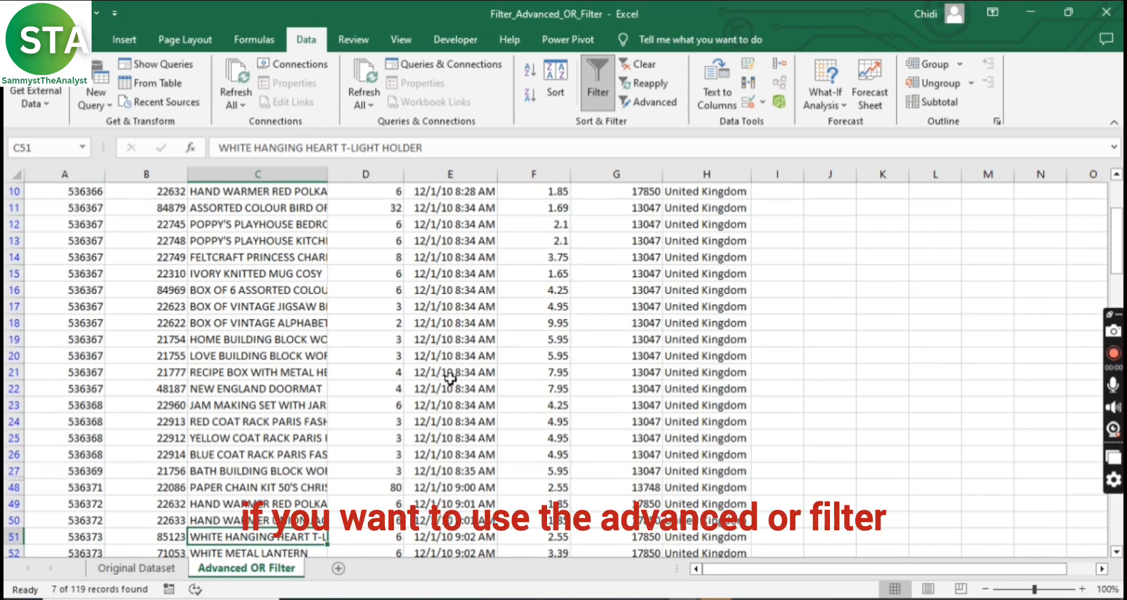
scroll(451, 379, up, 3)
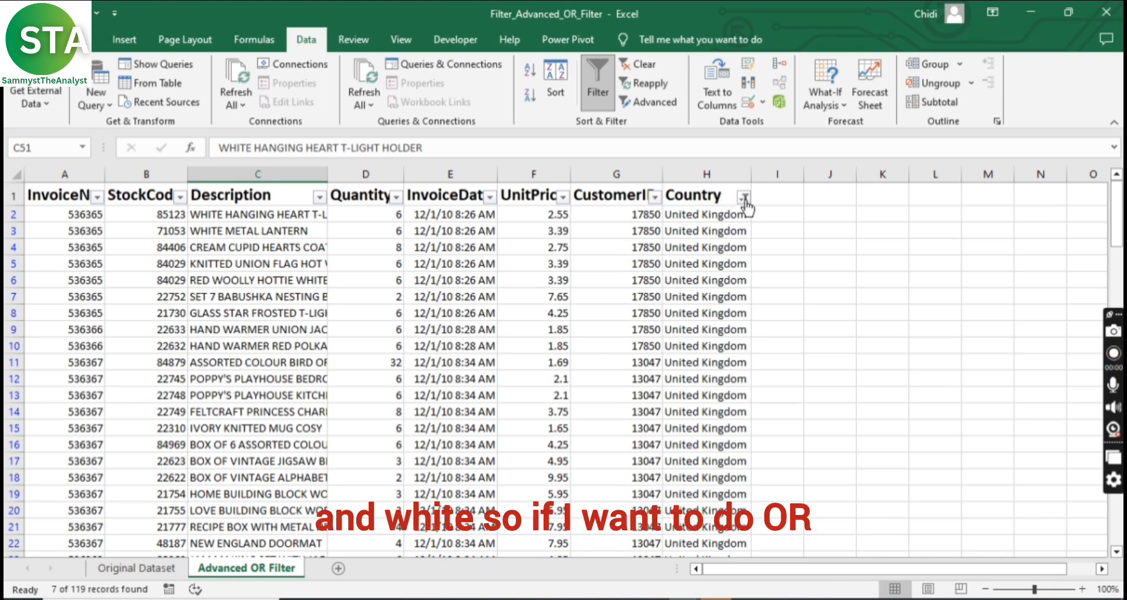
click(605, 87)
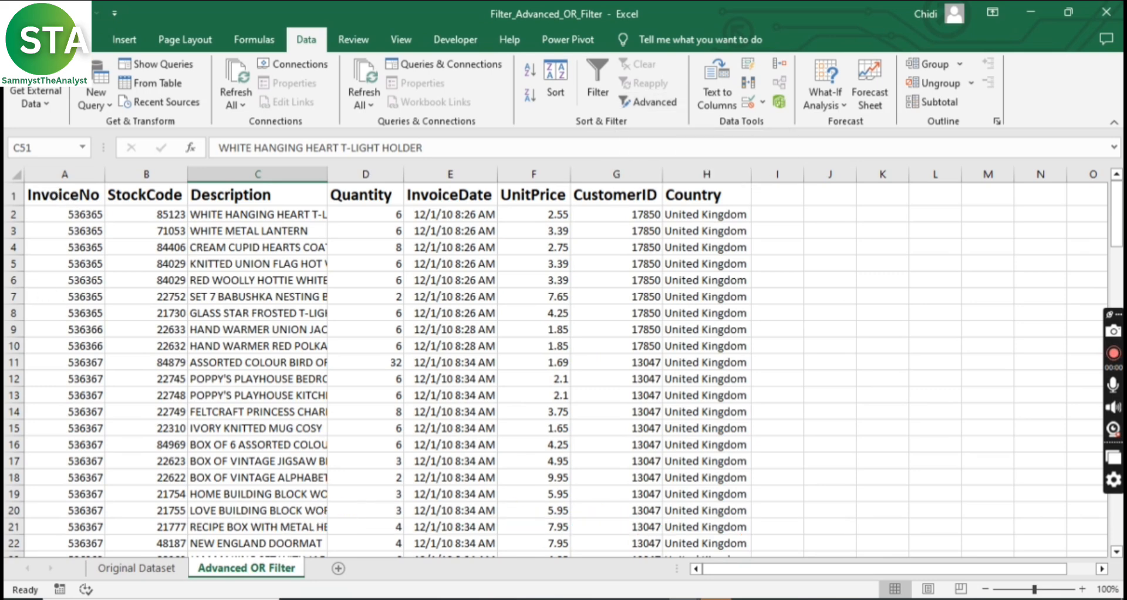
Insert five blank rows above the dataset's header row
click(13, 195)
right_click(13, 195)
click(54, 331)
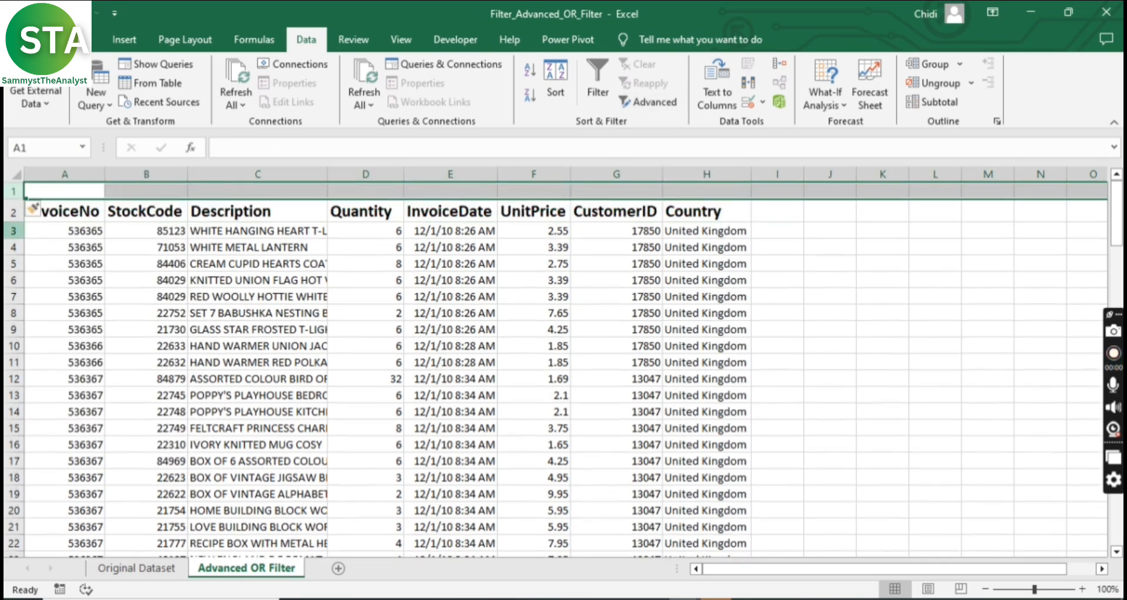
right_click(16, 195)
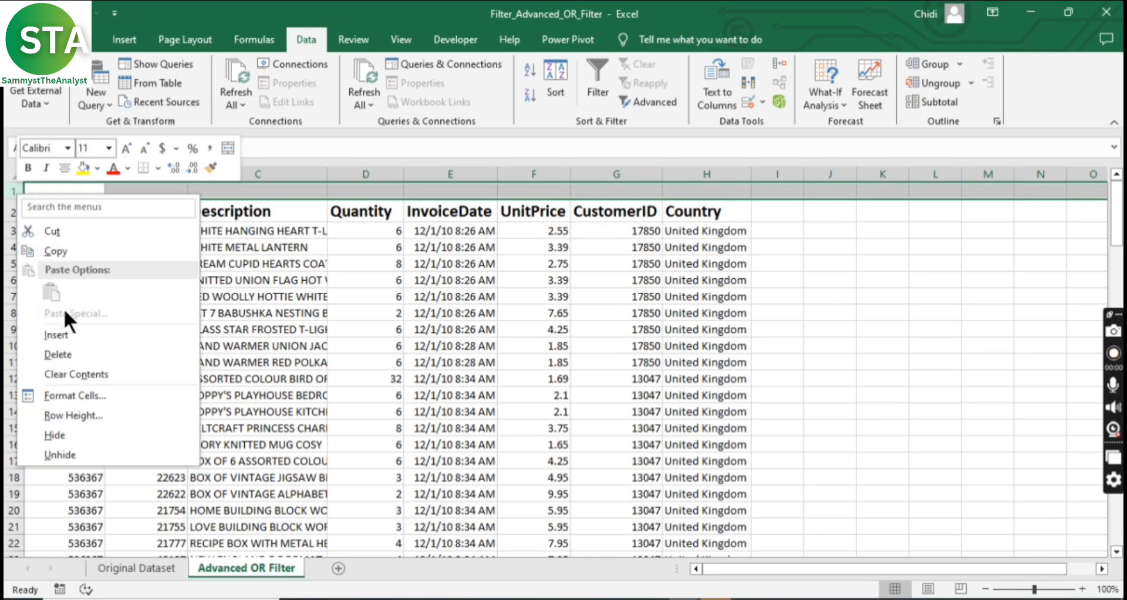
click(65, 336)
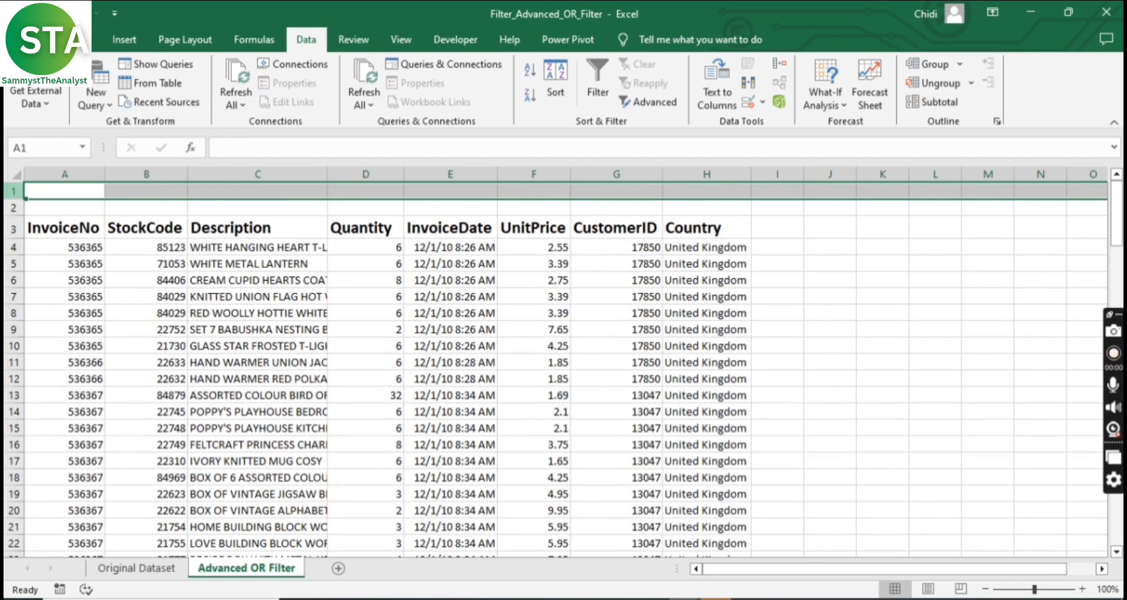
right_click(16, 193)
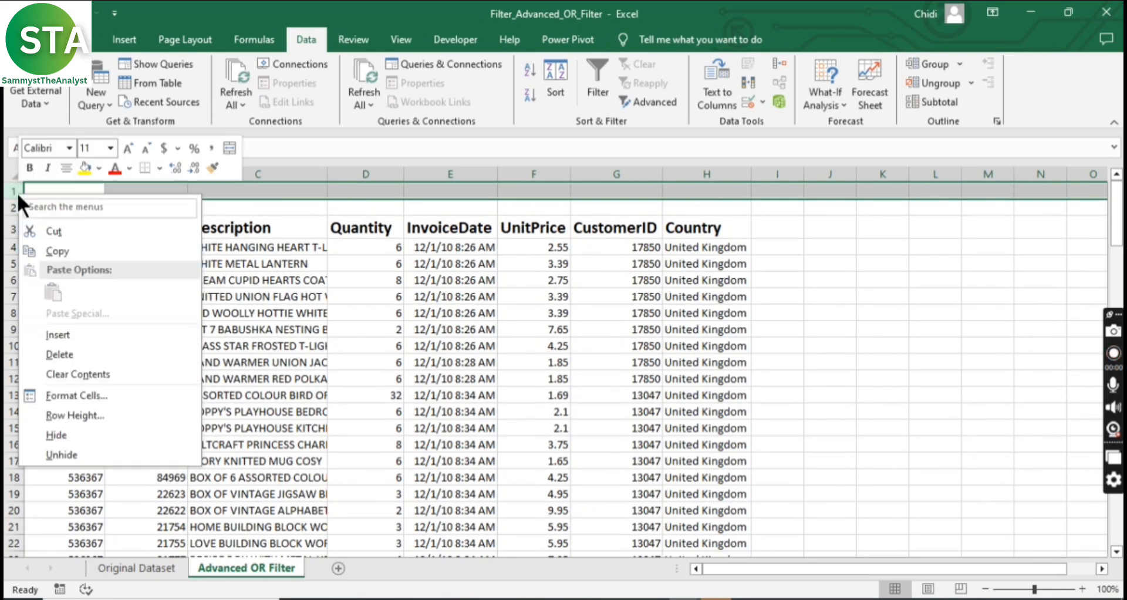
click(69, 340)
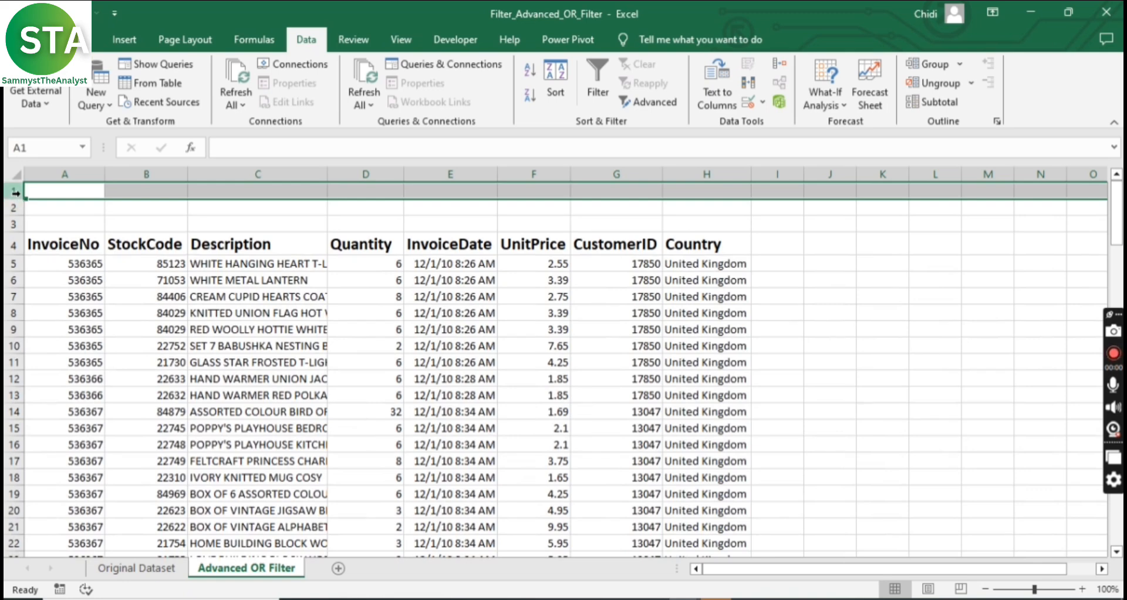
right_click(20, 193)
click(58, 328)
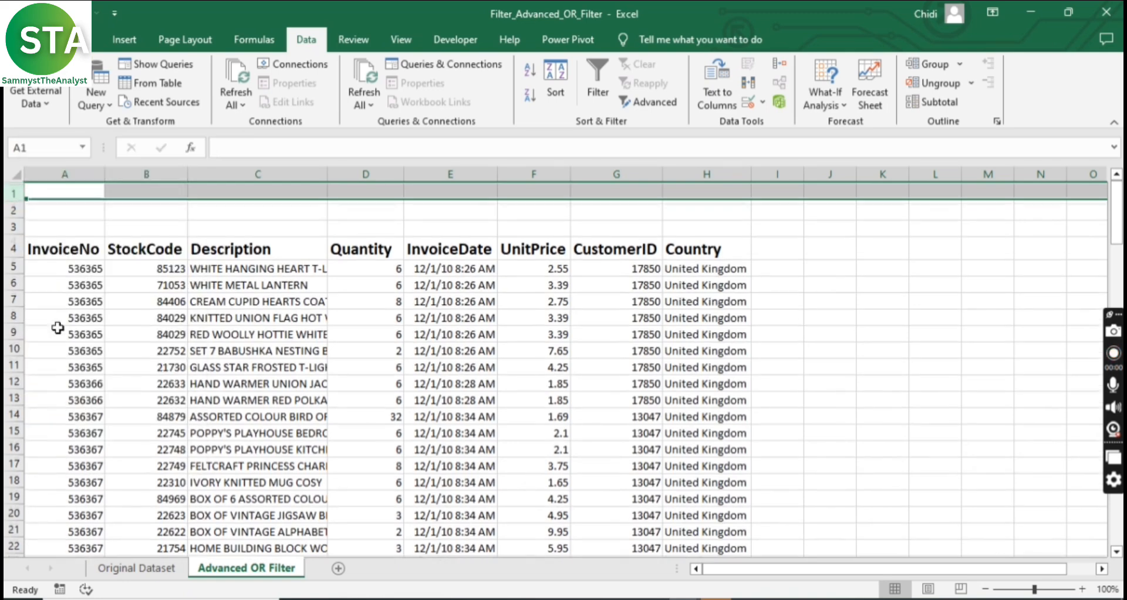
right_click(15, 192)
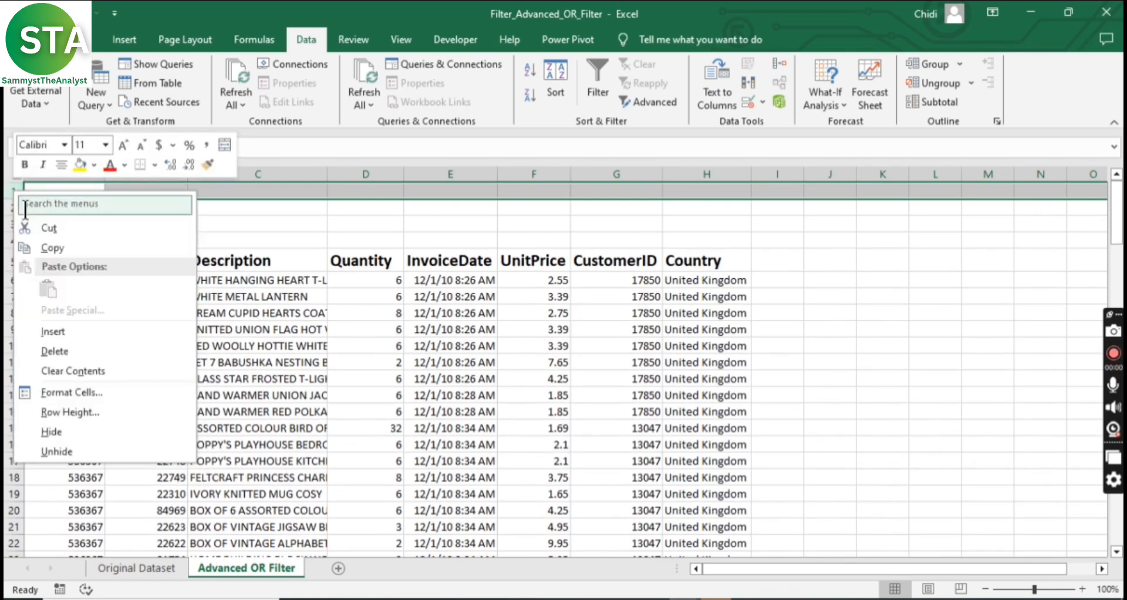
click(58, 332)
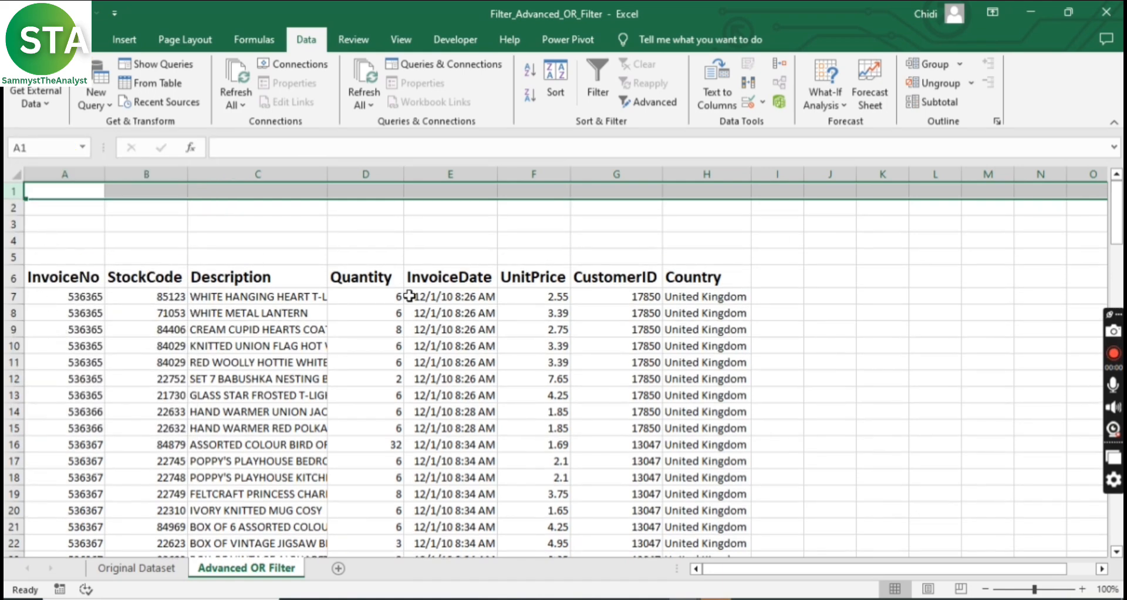
Copy the dataset's headers from A6:H6, InvoiceNo through Country, to the blank cells A1:H1
click(15, 276)
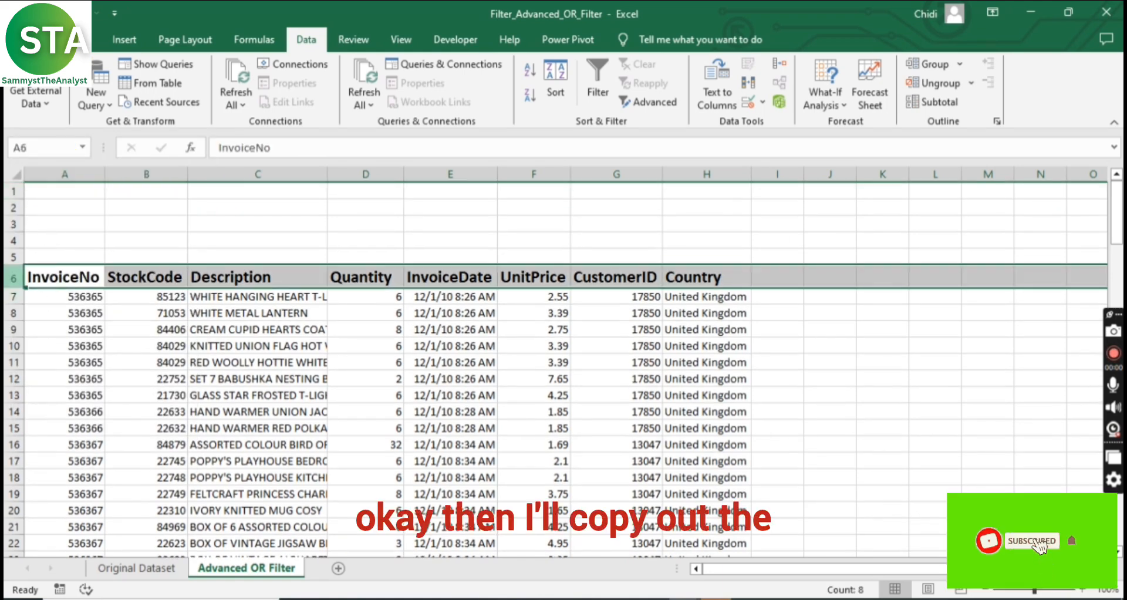
click(53, 276)
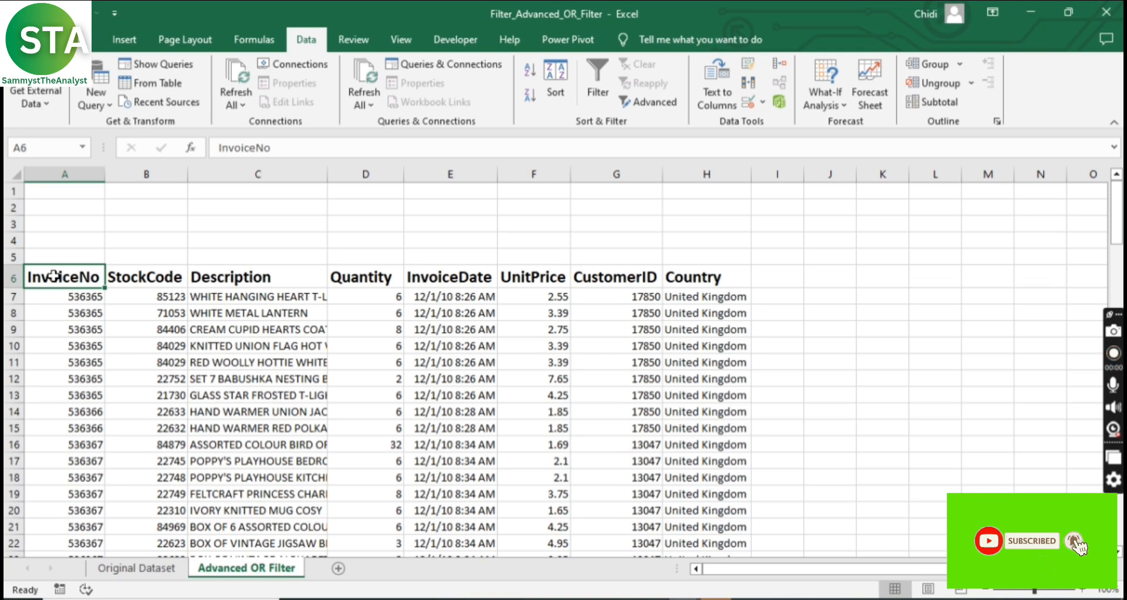
drag(53, 276, 708, 289)
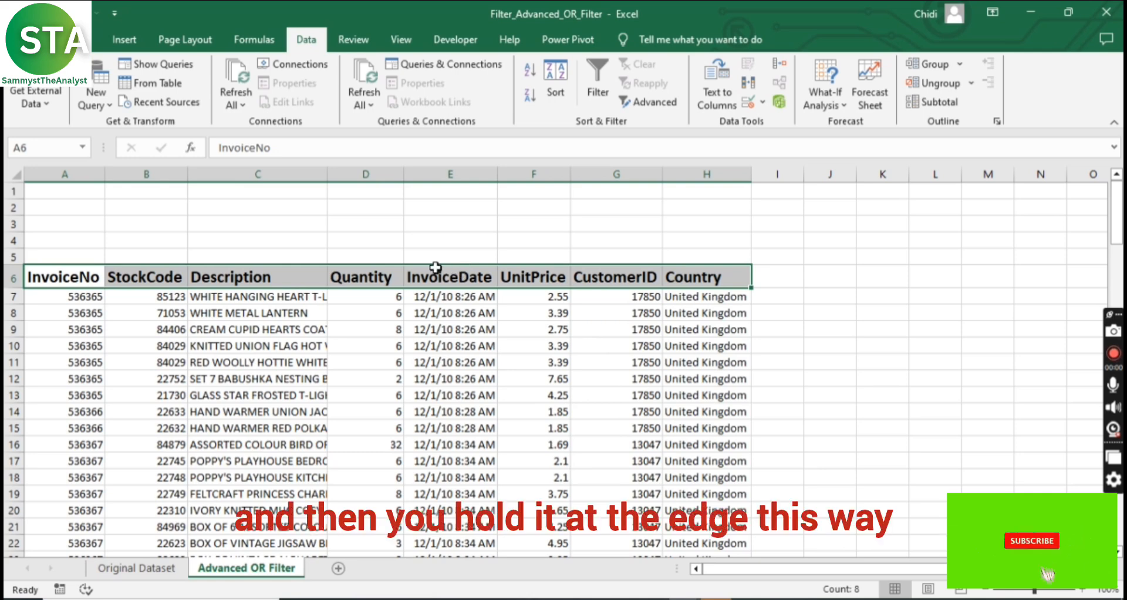
drag(449, 267, 453, 183)
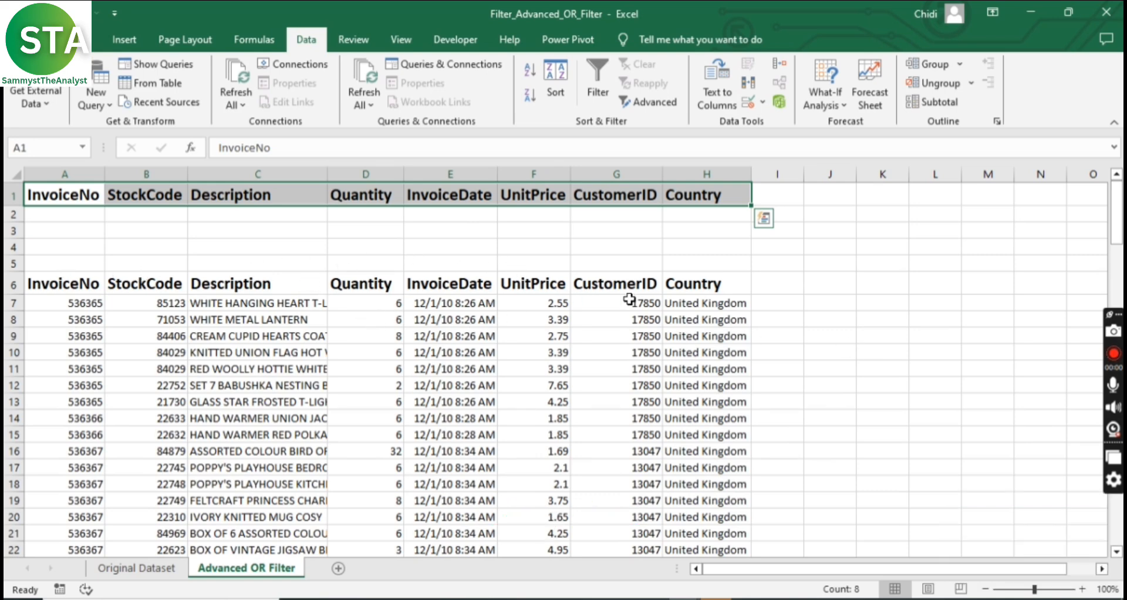
click(681, 306)
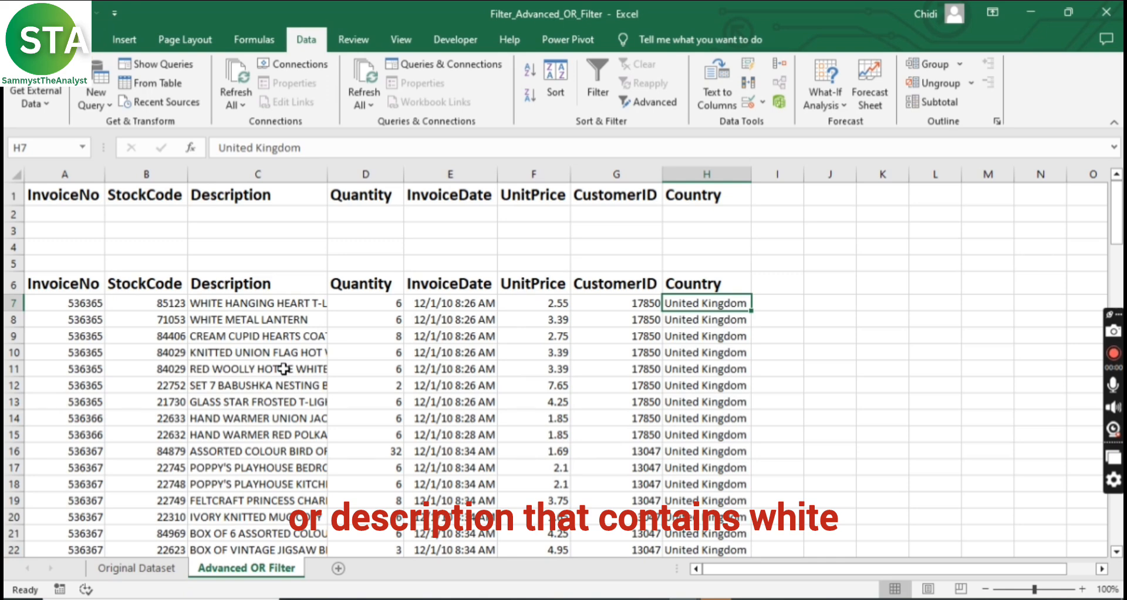
click(702, 369)
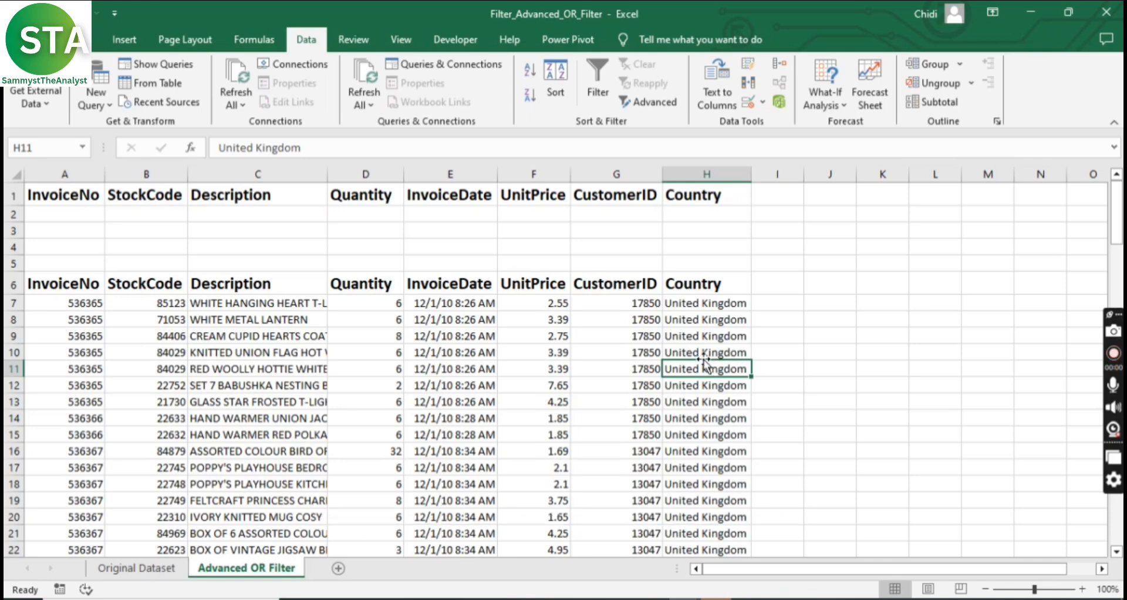
Enter the OR criteria on separate rows, with United Kingdom in H2 under Country and LUNCH in C3 under Description
drag(706, 362, 706, 215)
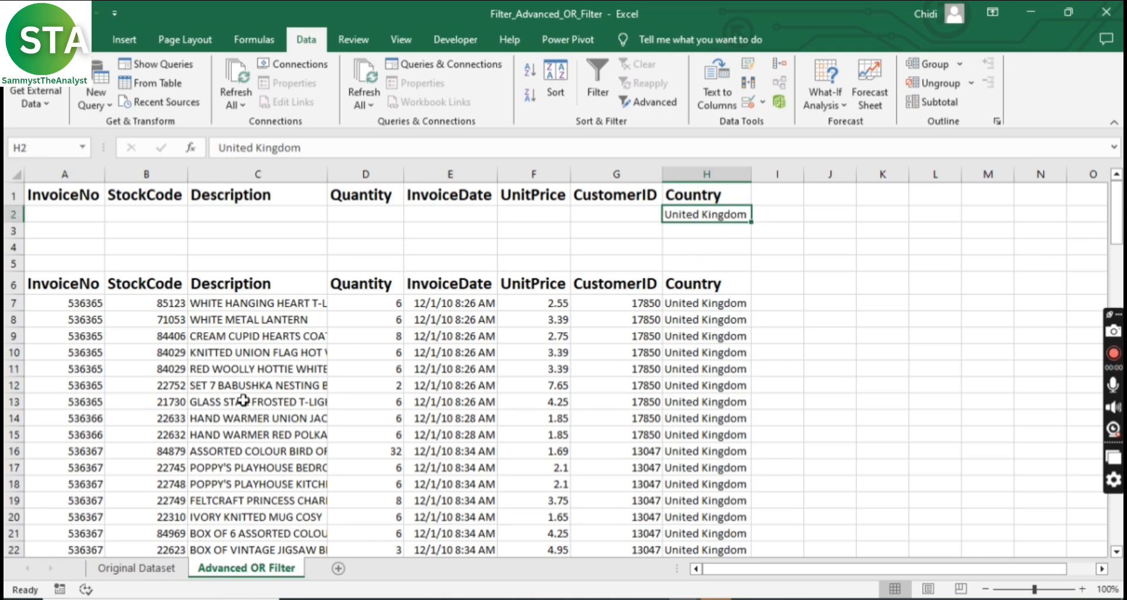
scroll(272, 476, down, 1)
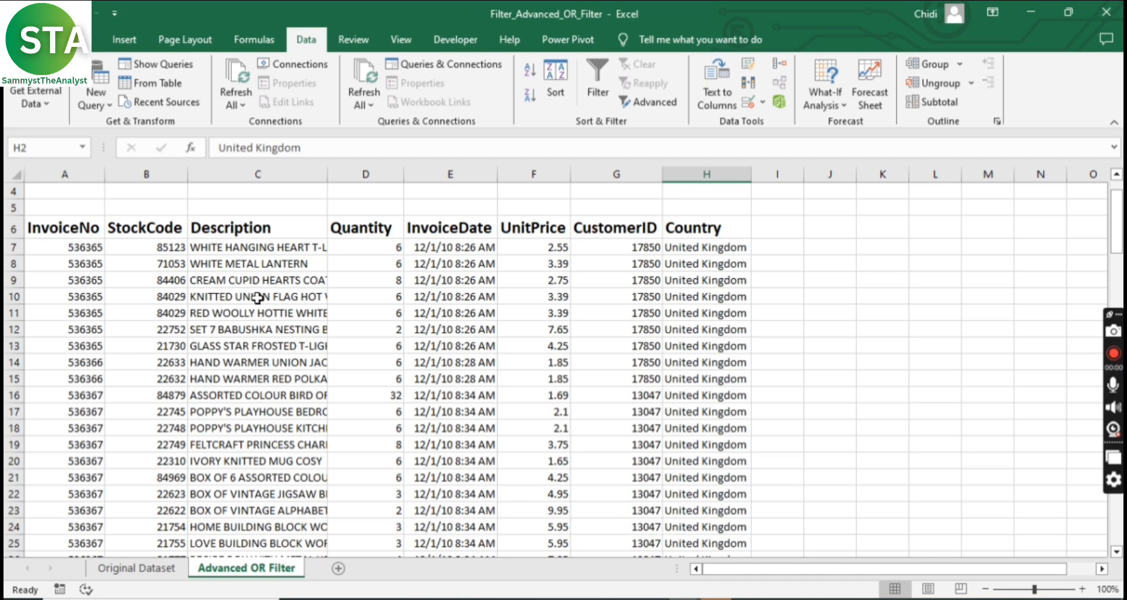
scroll(659, 391, up, 1)
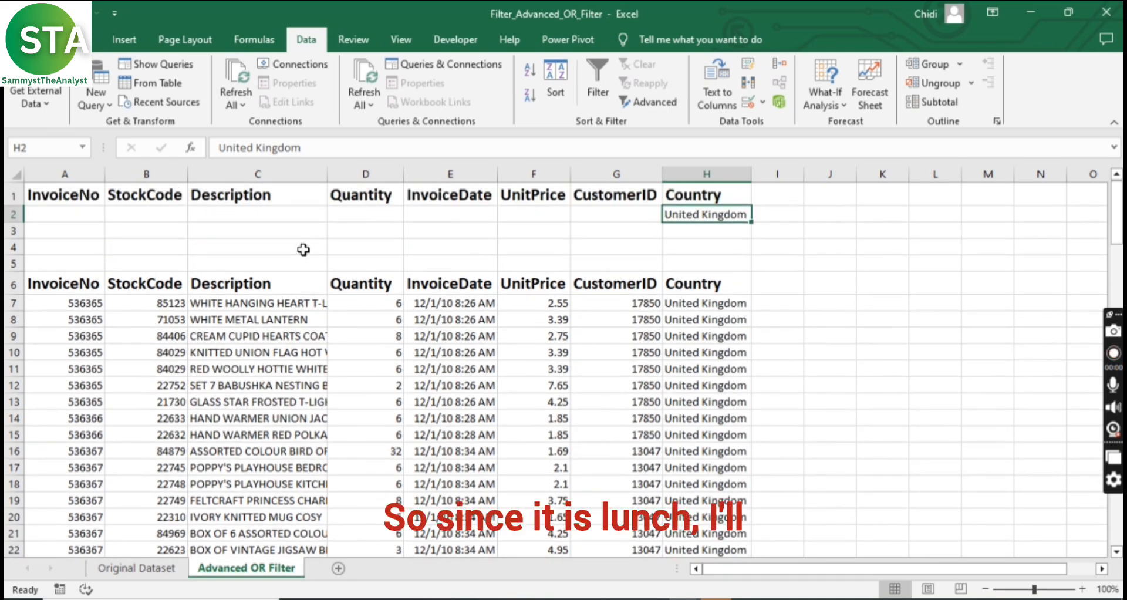
double_click(238, 230)
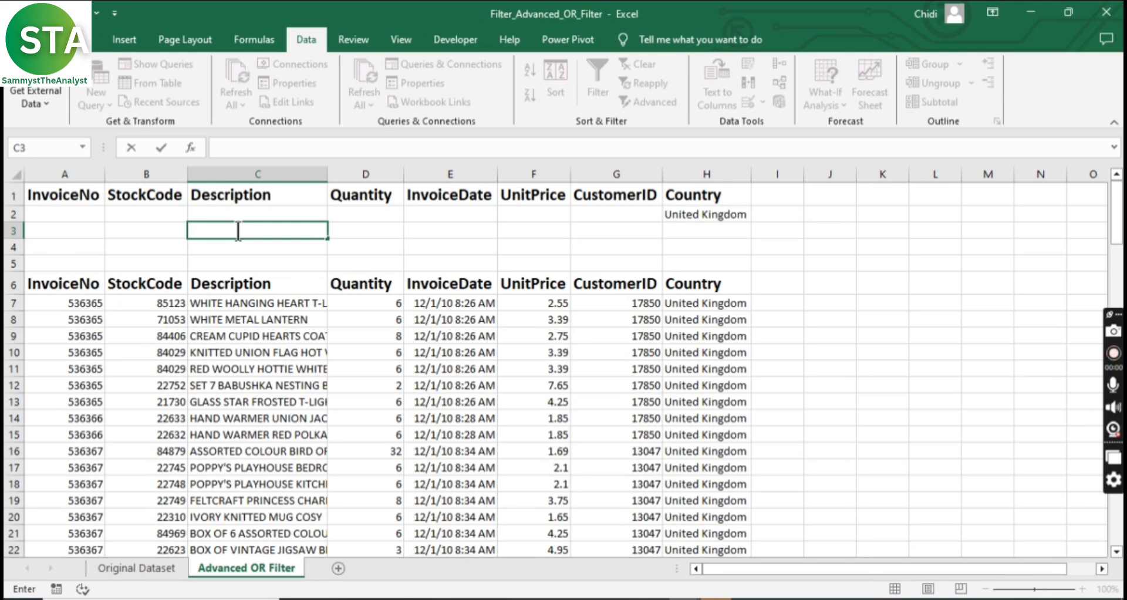
text(LUNCH)
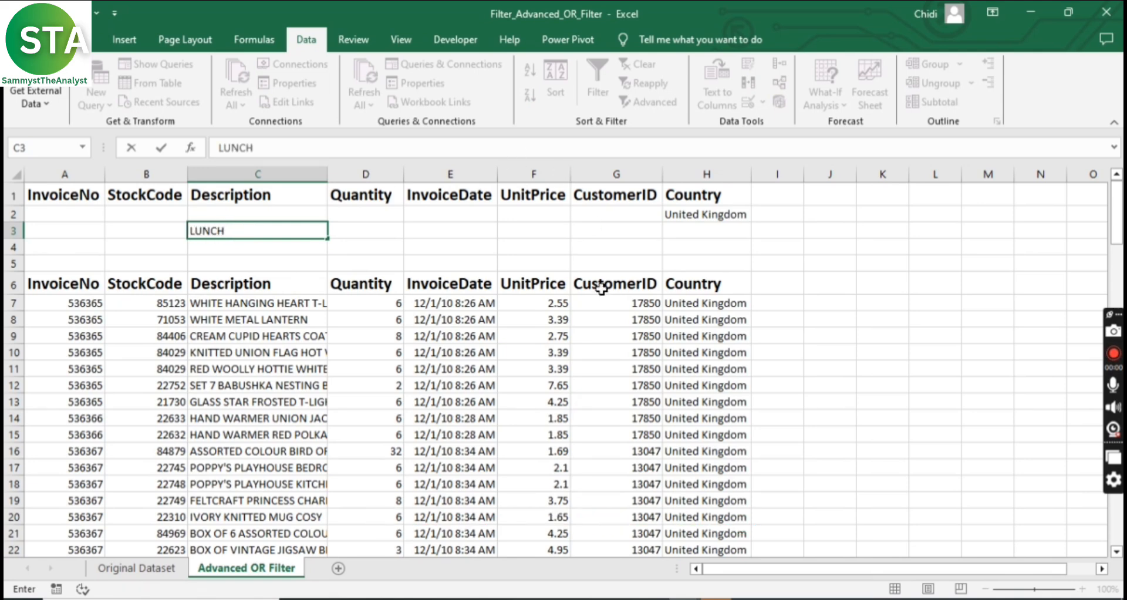
click(580, 234)
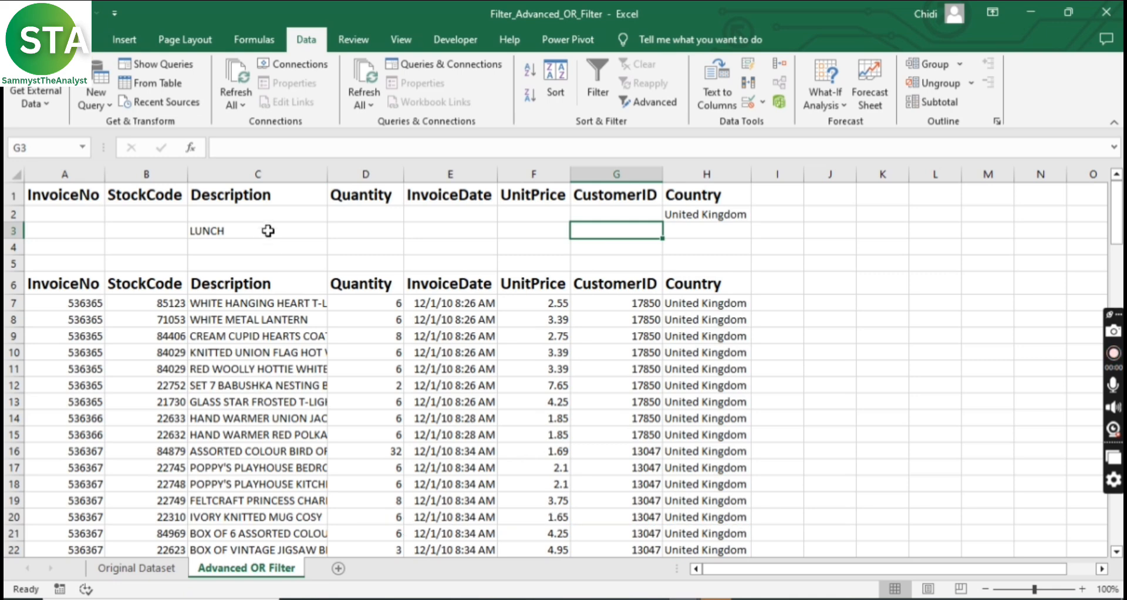
click(291, 226)
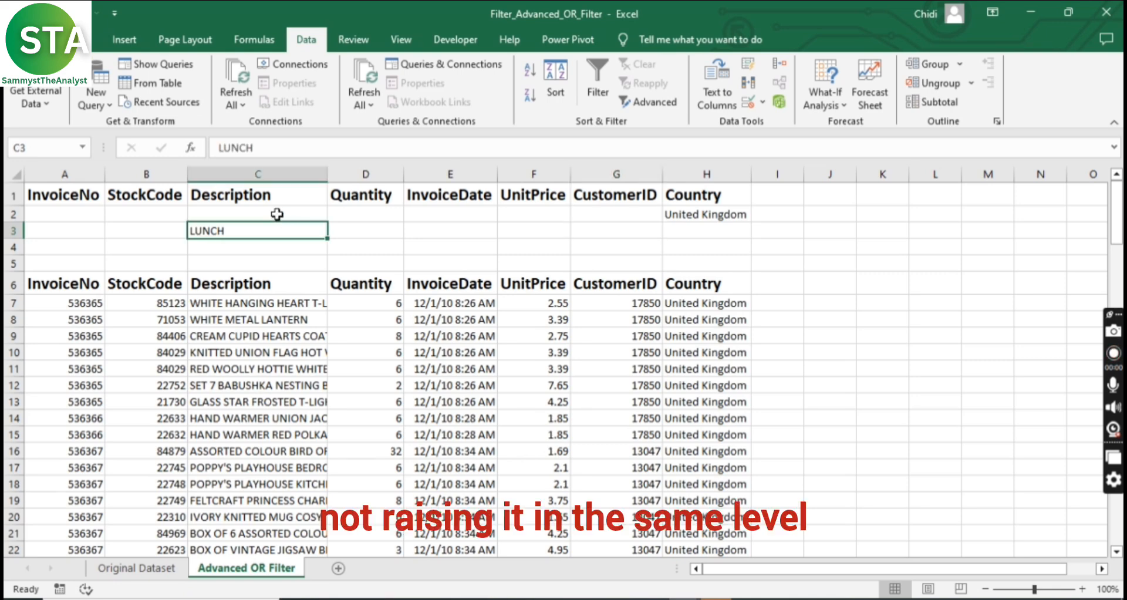
click(280, 213)
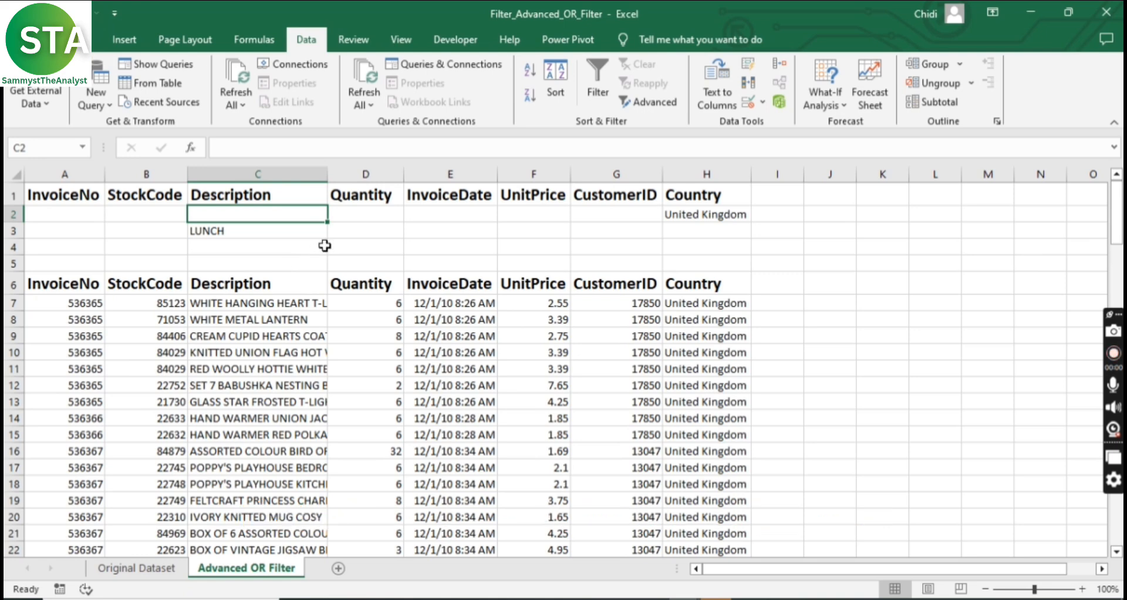
Apply an in-place Advanced Filter to the list A6:H125 with the criteria range C1:H3, without restricting it to unique records
click(267, 351)
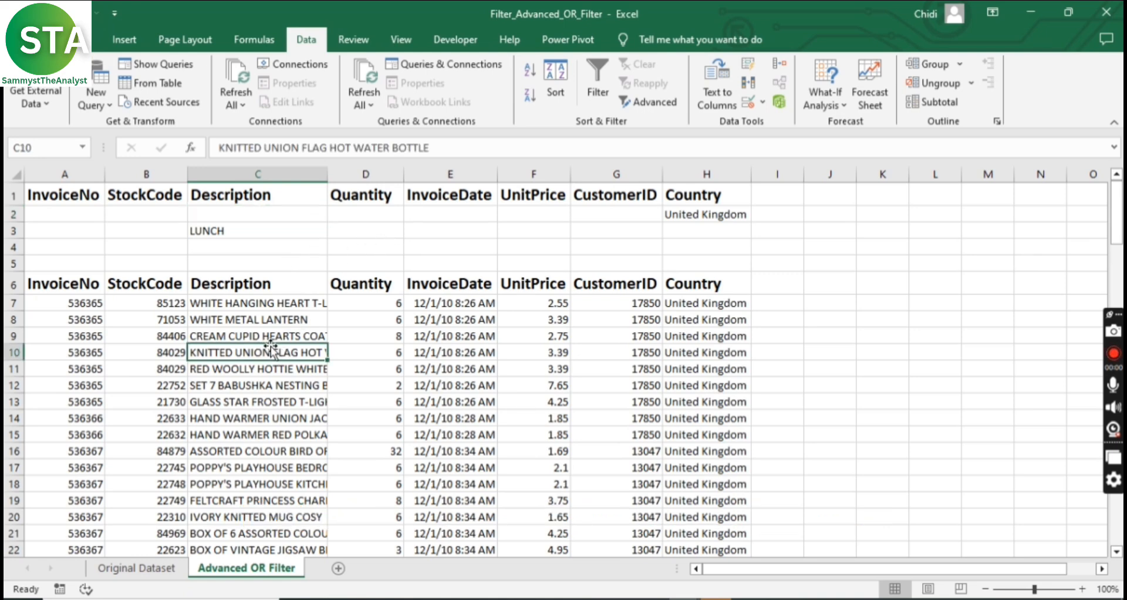
click(647, 103)
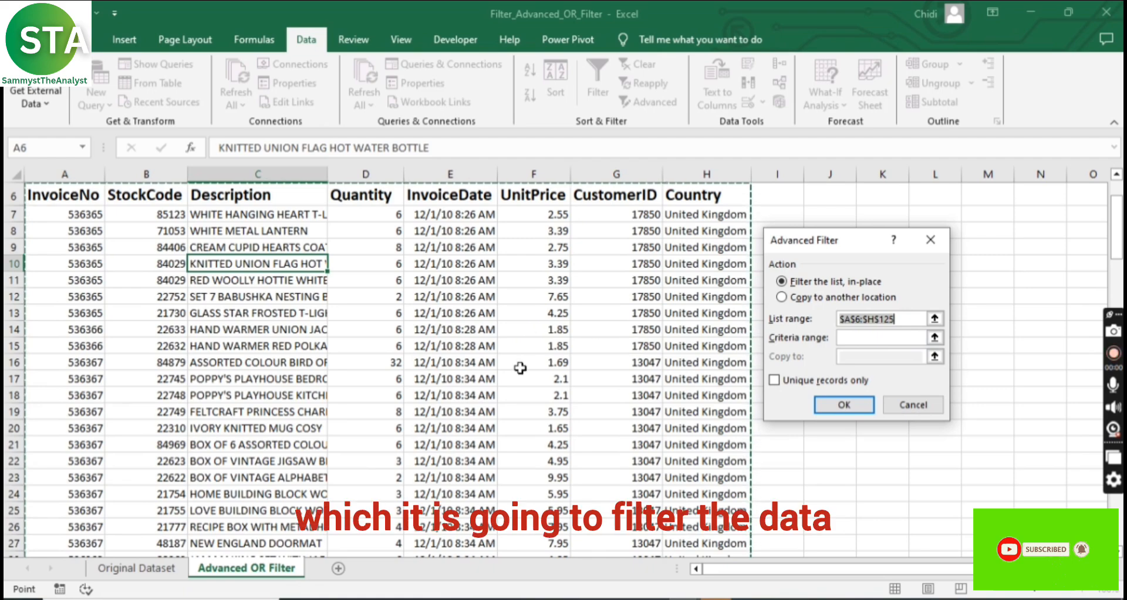
click(934, 337)
scroll(433, 280, up, 2)
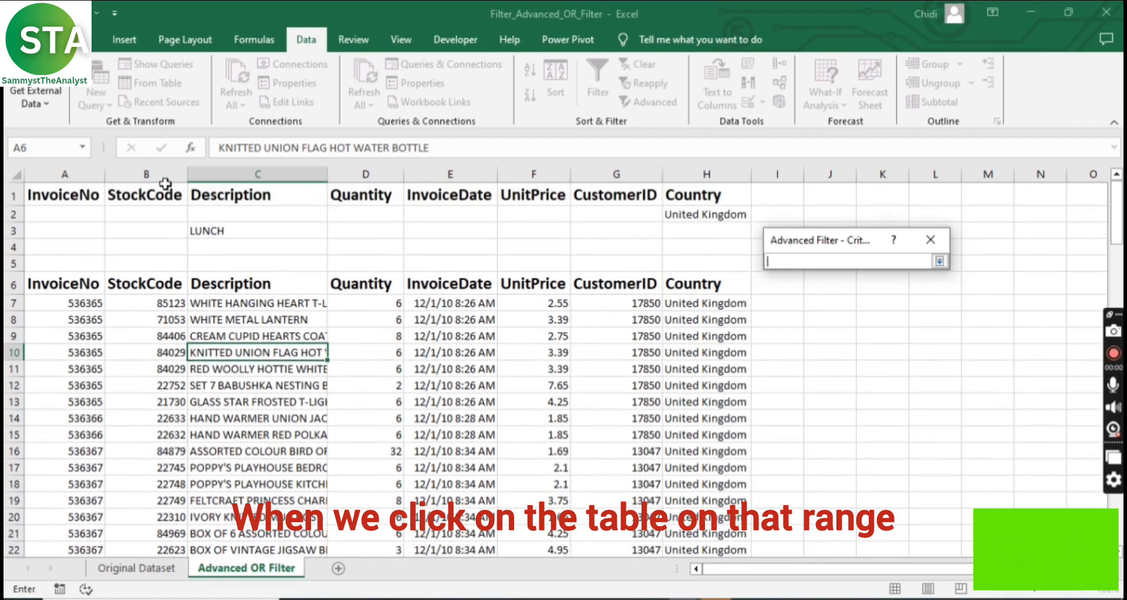
drag(36, 192, 298, 240)
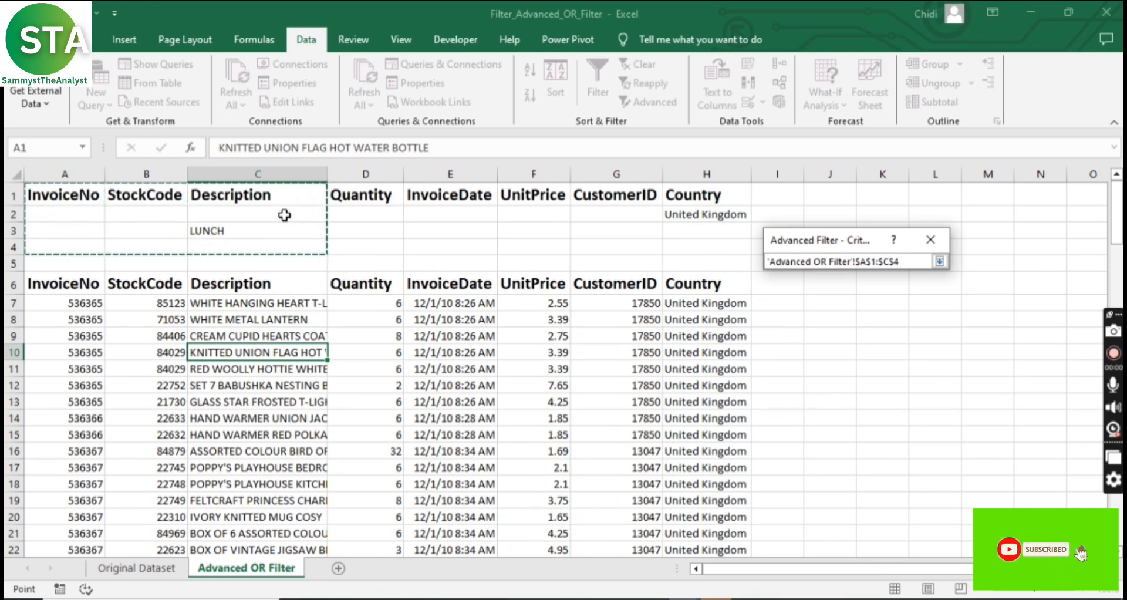
drag(229, 191, 696, 235)
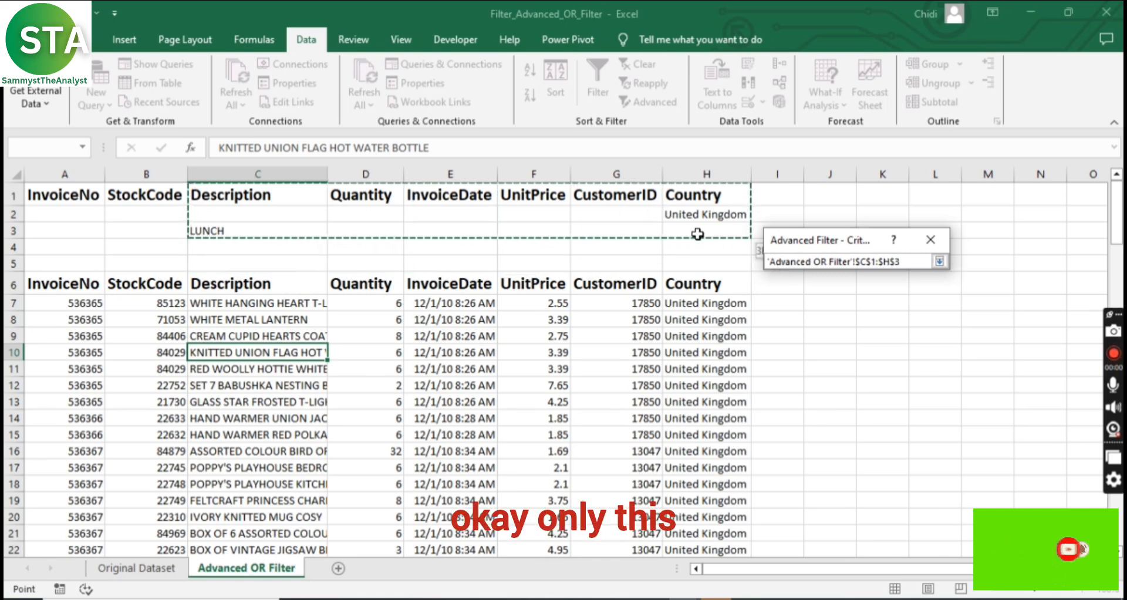
click(941, 261)
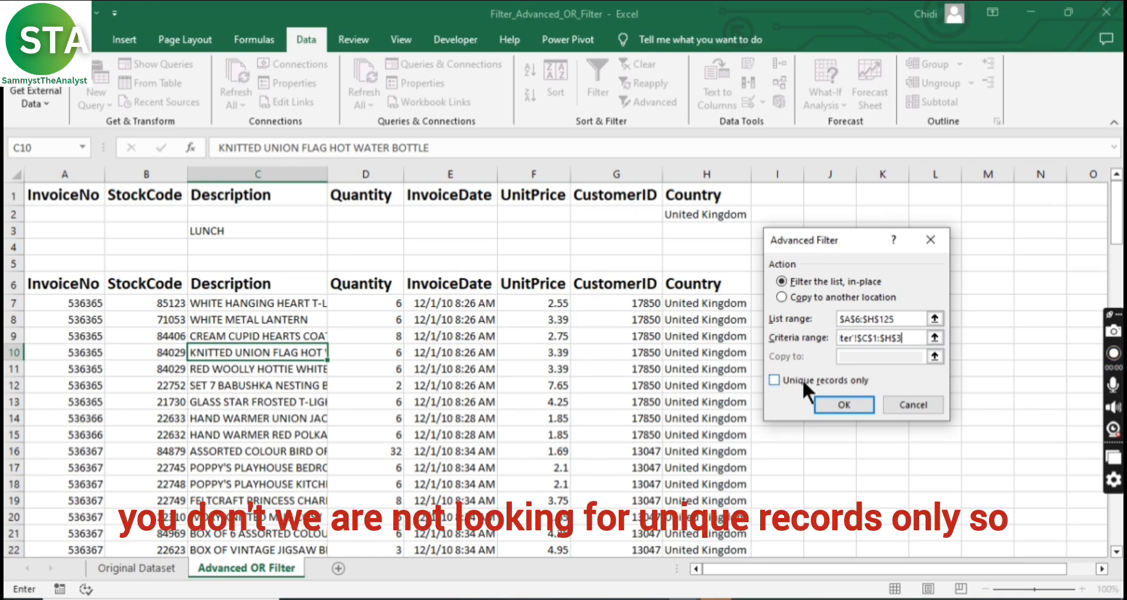
click(845, 403)
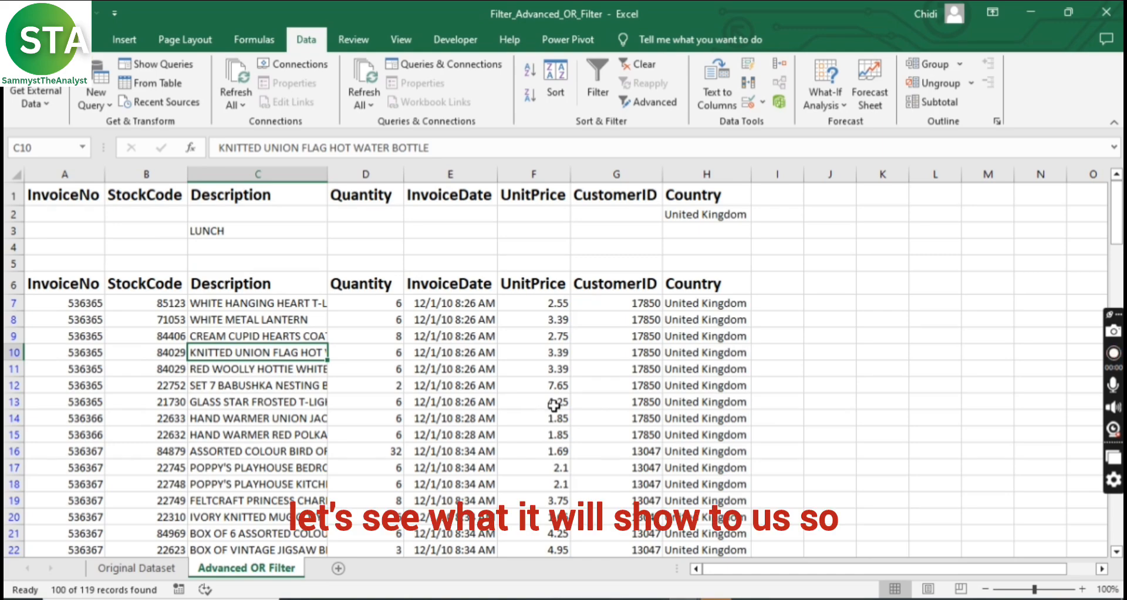
Examine the filtered list down to its last record, checking the Country and Description values against the criteria
scroll(554, 407, down, 6)
scroll(556, 408, up, 3)
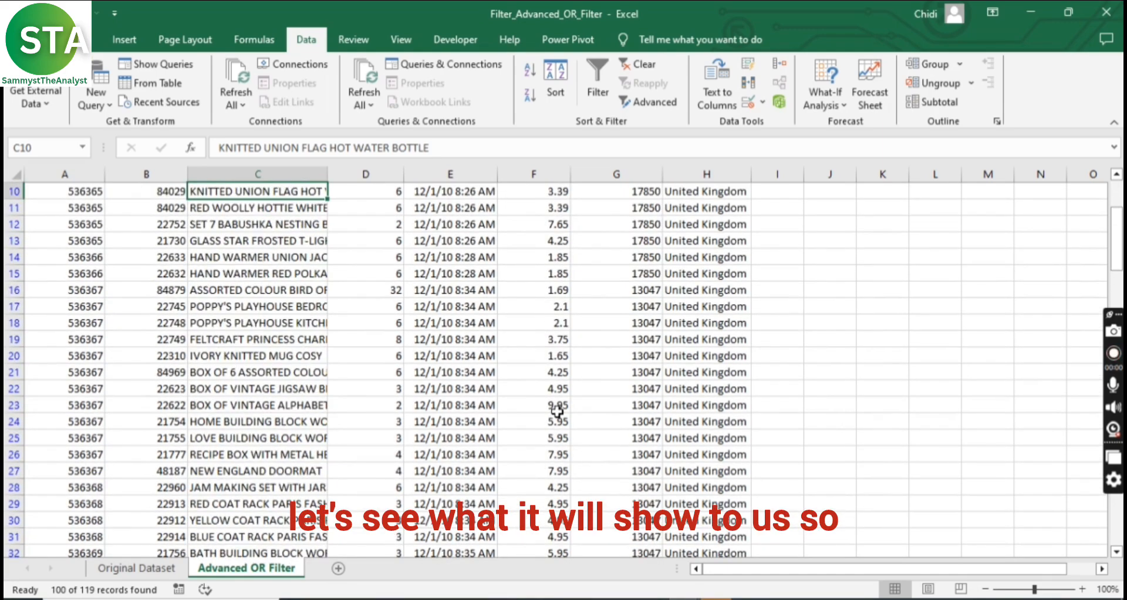
click(708, 325)
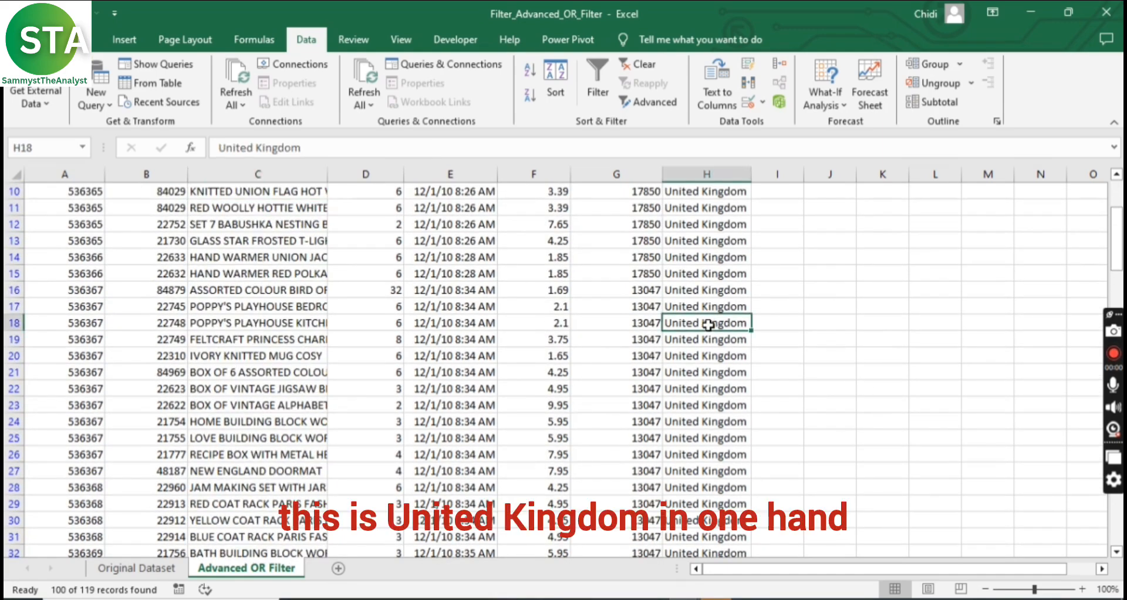
scroll(709, 325, up, 3)
scroll(709, 325, down, 4)
scroll(709, 324, down, 4)
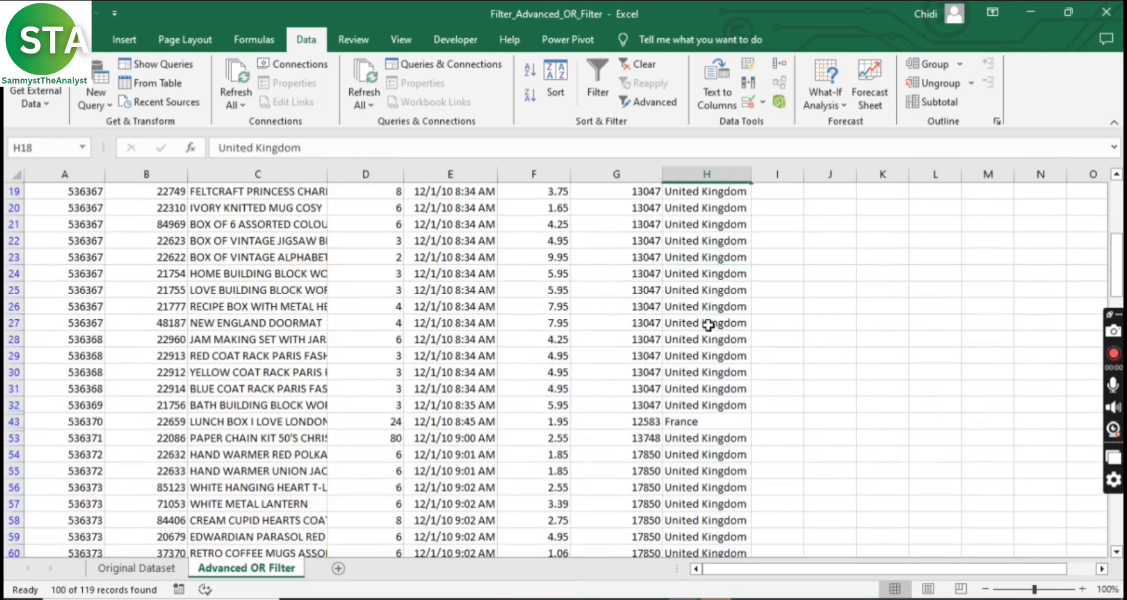
scroll(709, 325, down, 10)
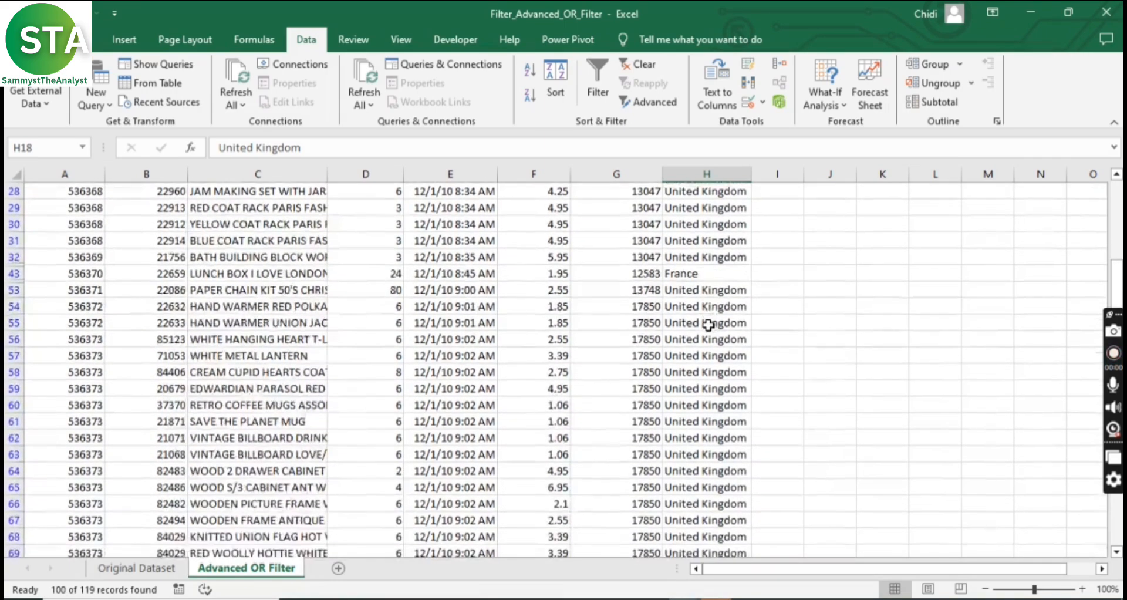
scroll(709, 325, down, 13)
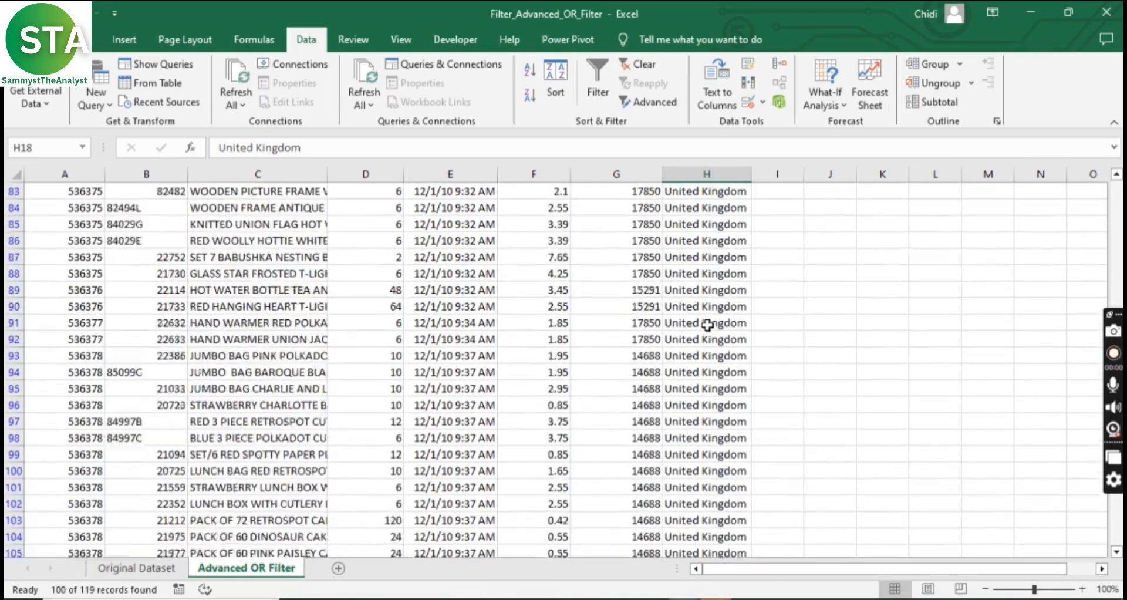
scroll(707, 325, down, 1)
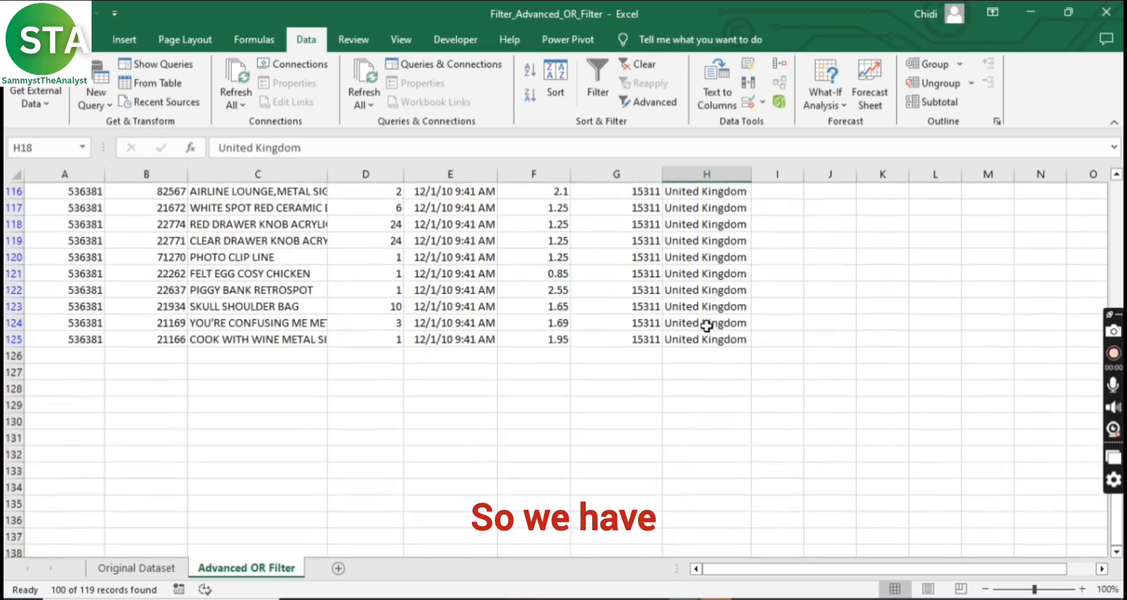
Select row 43 in the filtered list and compare it with the criteria rows above the dataset
scroll(707, 324, up, 7)
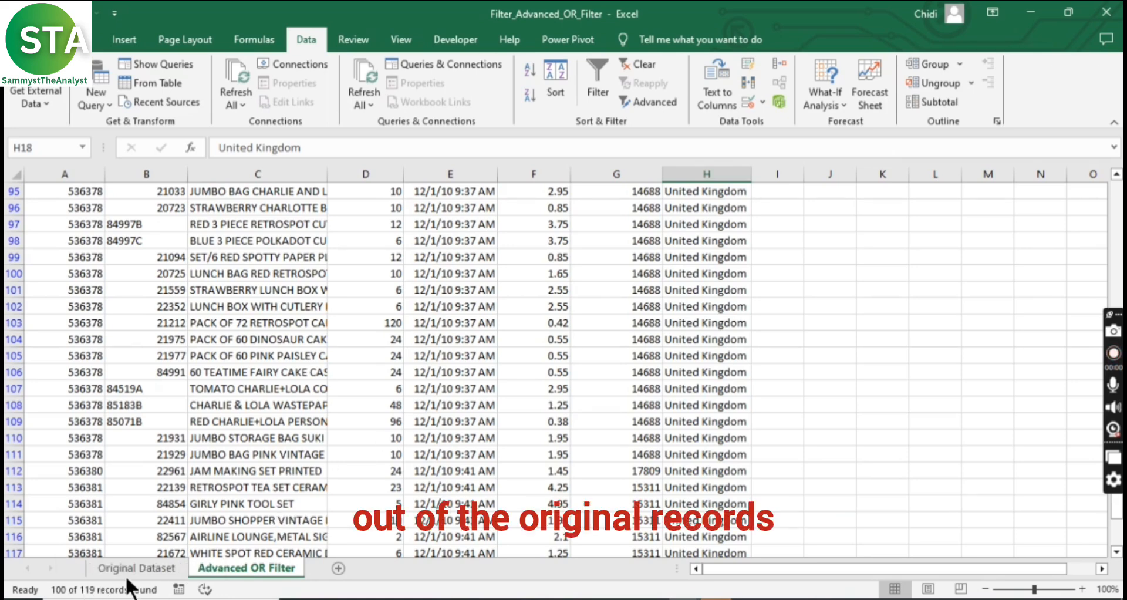
scroll(569, 458, up, 7)
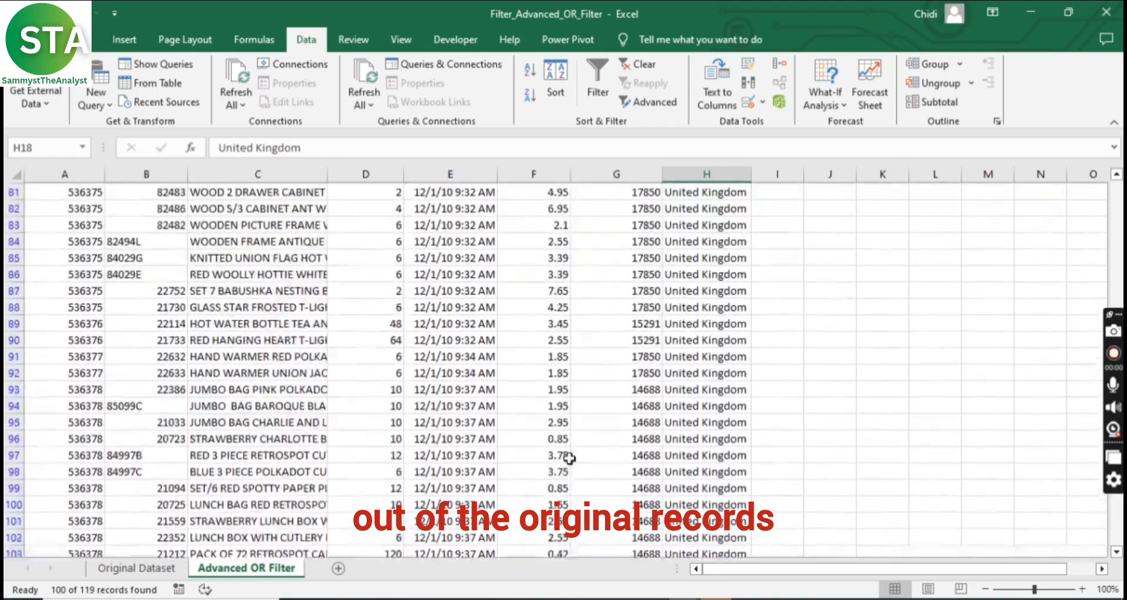
scroll(662, 428, up, 11)
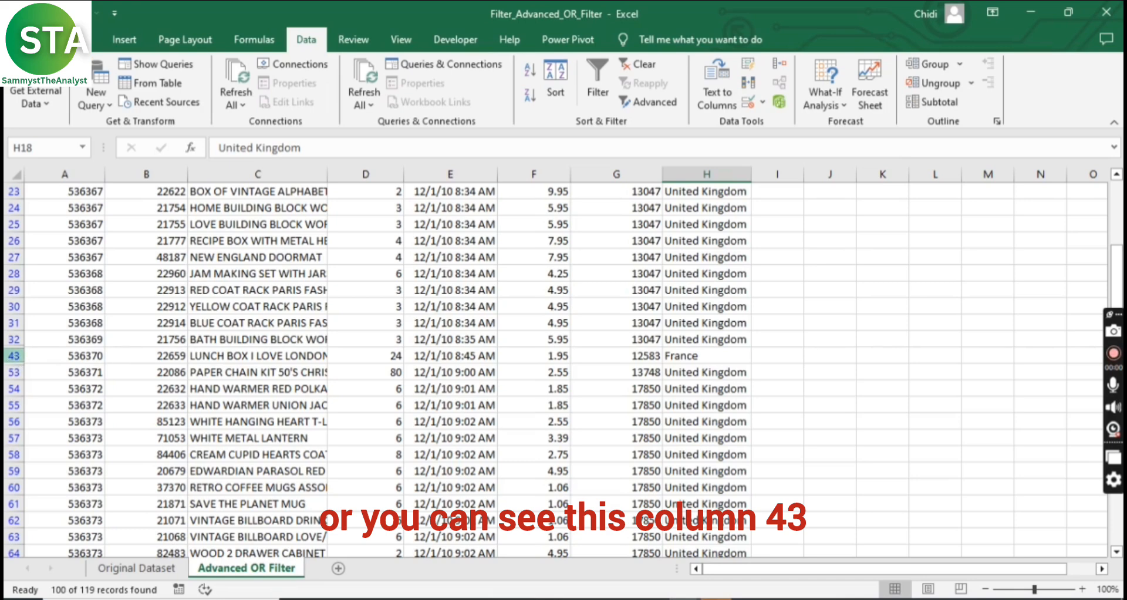
click(14, 355)
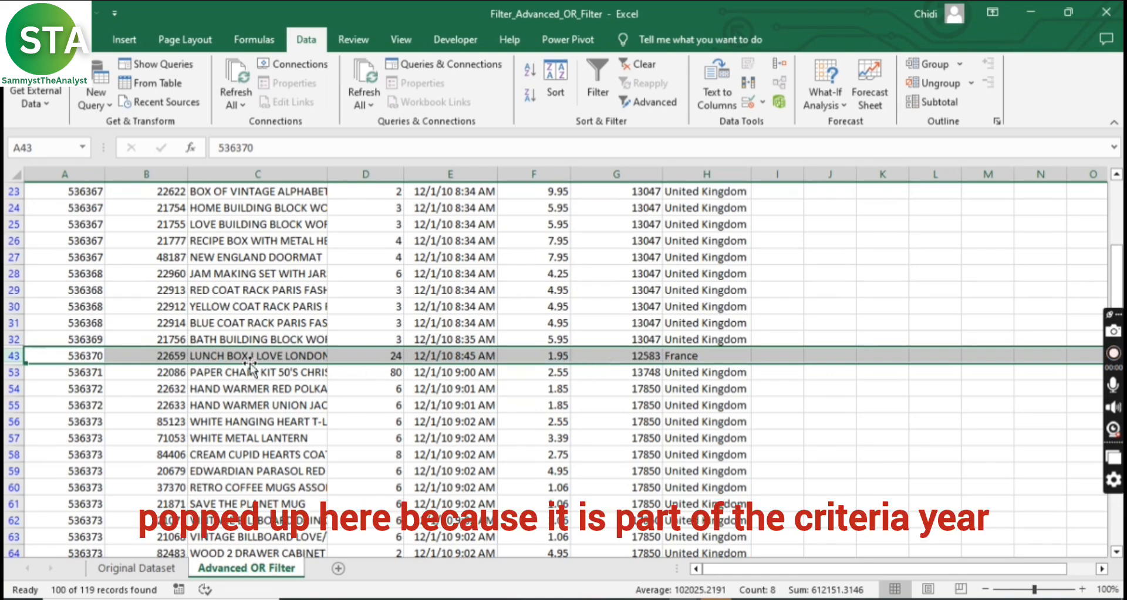
scroll(251, 365, up, 4)
scroll(251, 365, up, 4)
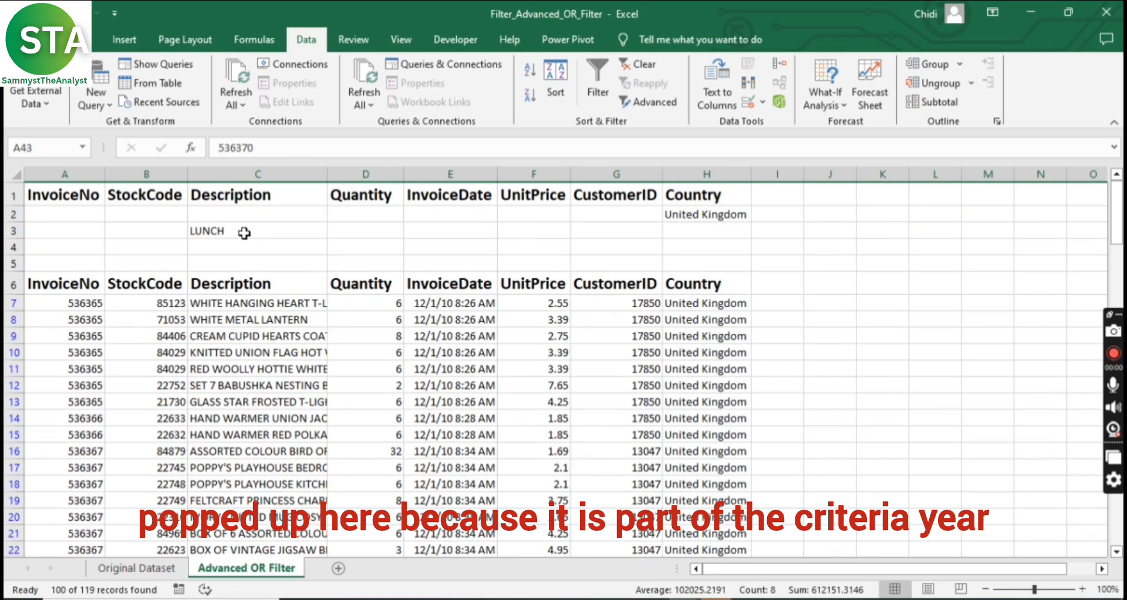